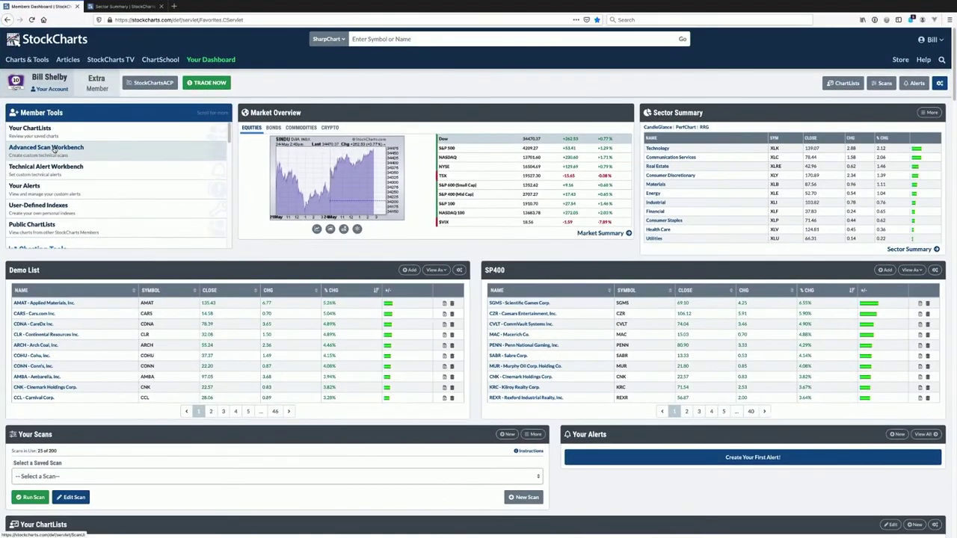
Open the Advanced Scan Workbench and put the volume clause on its own line in the scan criteria
click(54, 149)
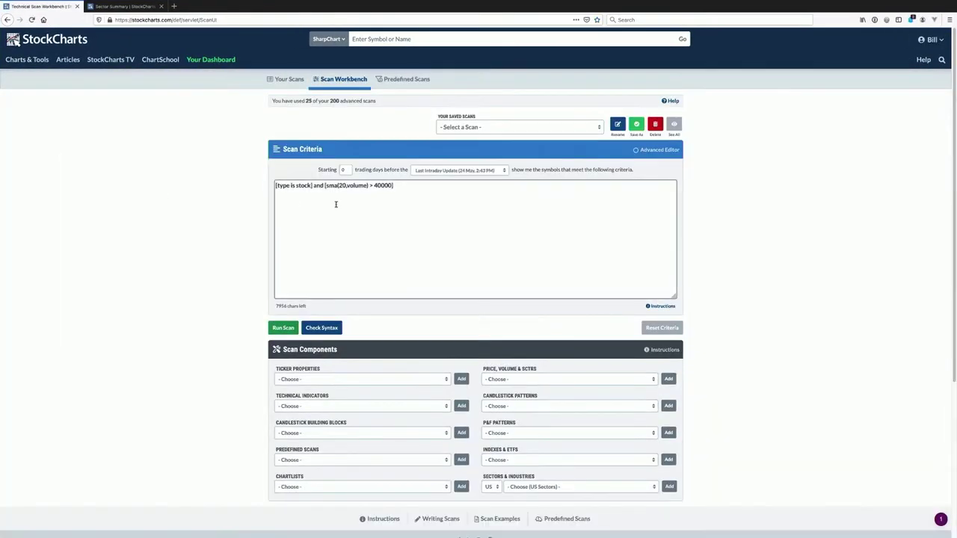
click(314, 185)
key(Return)
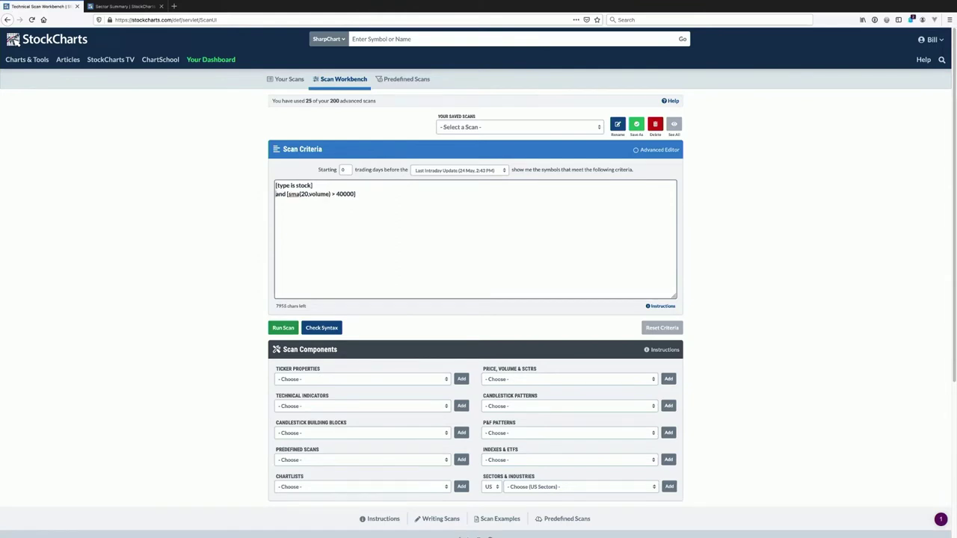
Change the volume clause to a 50-day average above 300000: sma(50,volume) > 300000
click(302, 194)
key(BackSpace)
text(5)
click(338, 194)
key(BackSpace)
text(300)
key(BackSpace)
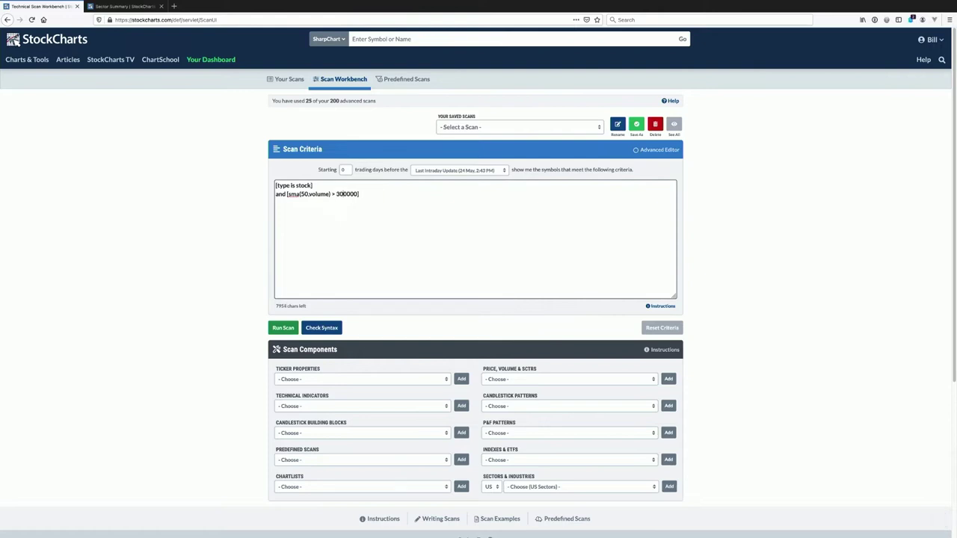
Add the PctRelative technical indicator clause to the criteria and separate it from the volume clause with a blank line
click(446, 407)
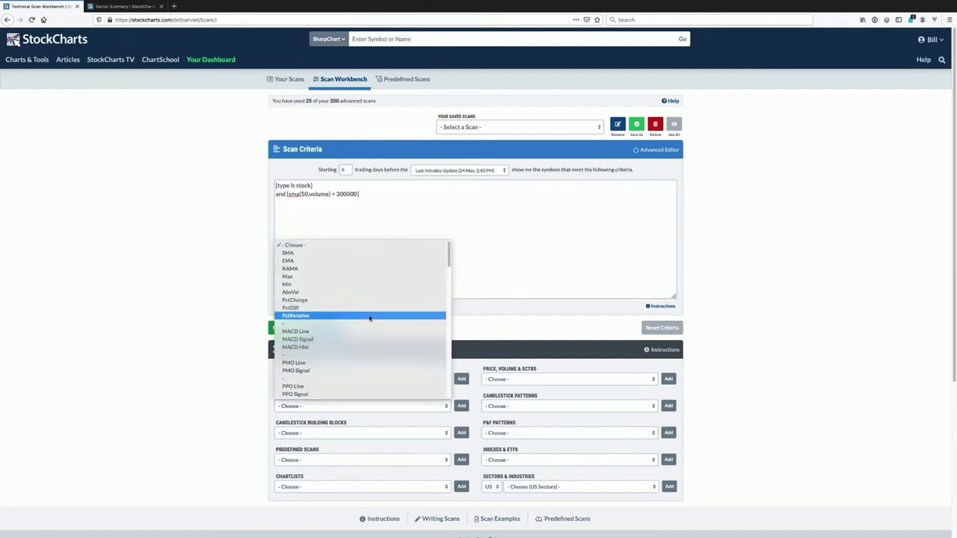
click(369, 316)
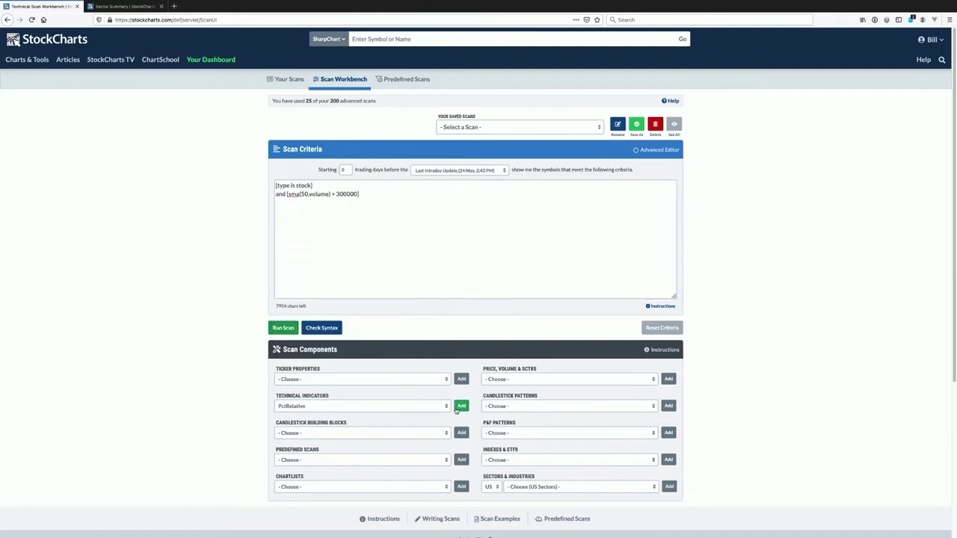
click(462, 406)
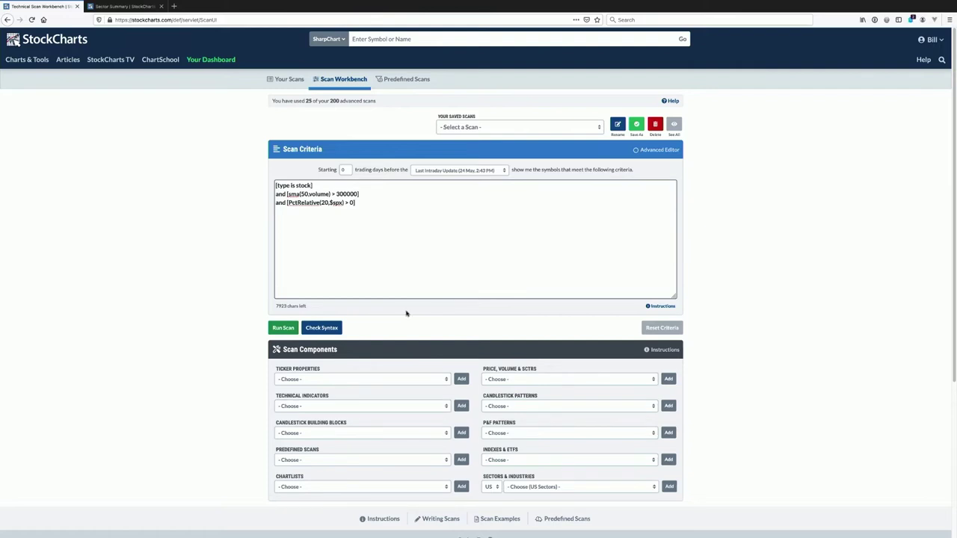
click(366, 193)
key(Return)
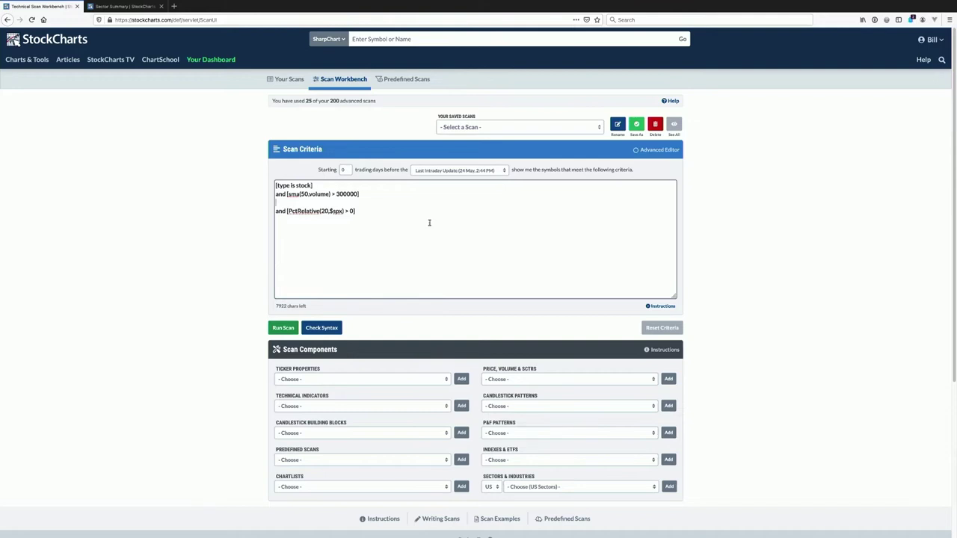
Switch to the Sector Summary page and look up the symbol $spx
click(150, 6)
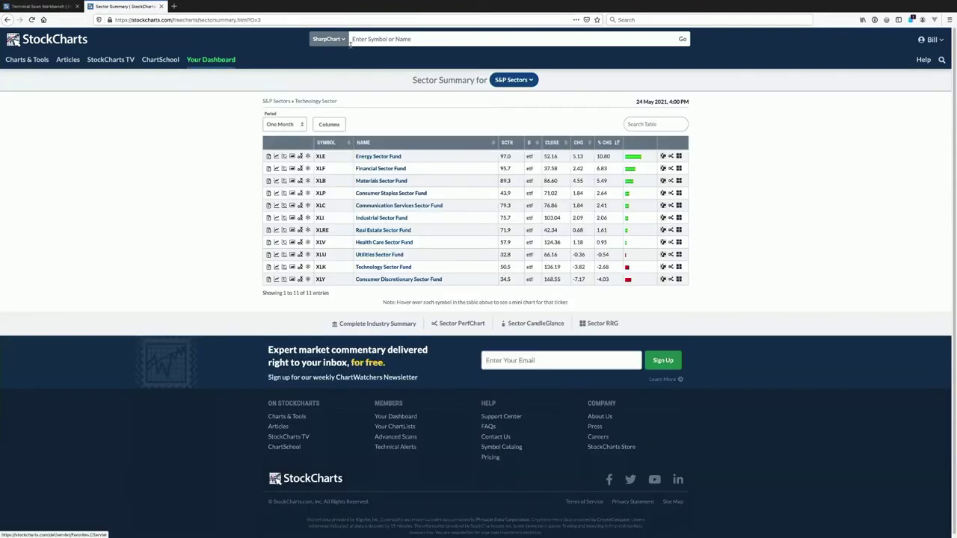
click(359, 38)
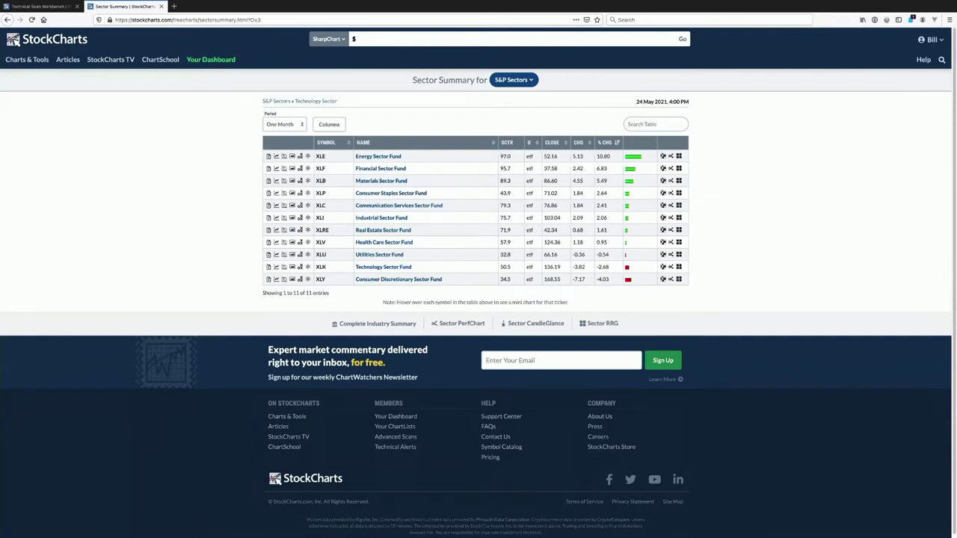
text($spo)
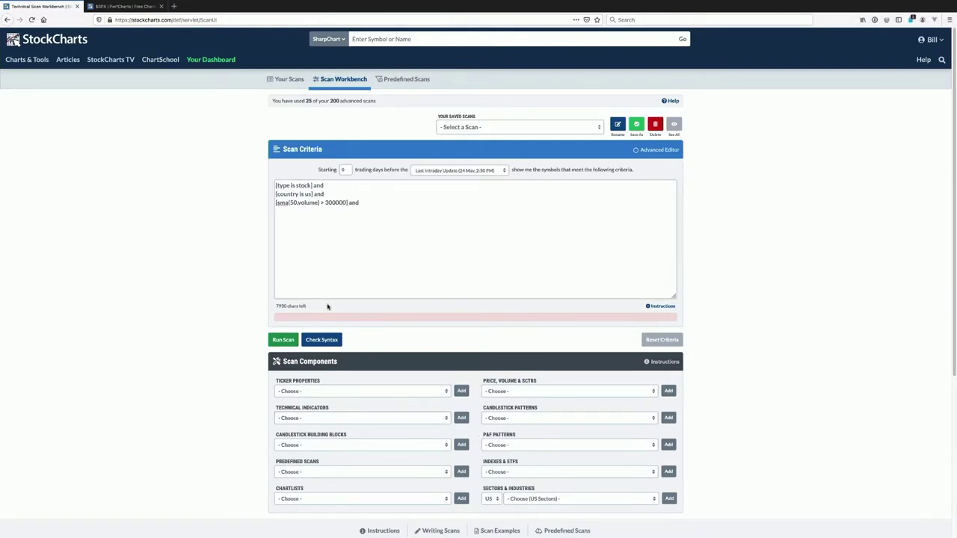
Add a PctRelative clause against $spx below the volume clause and delete its redundant leading "and"
click(337, 418)
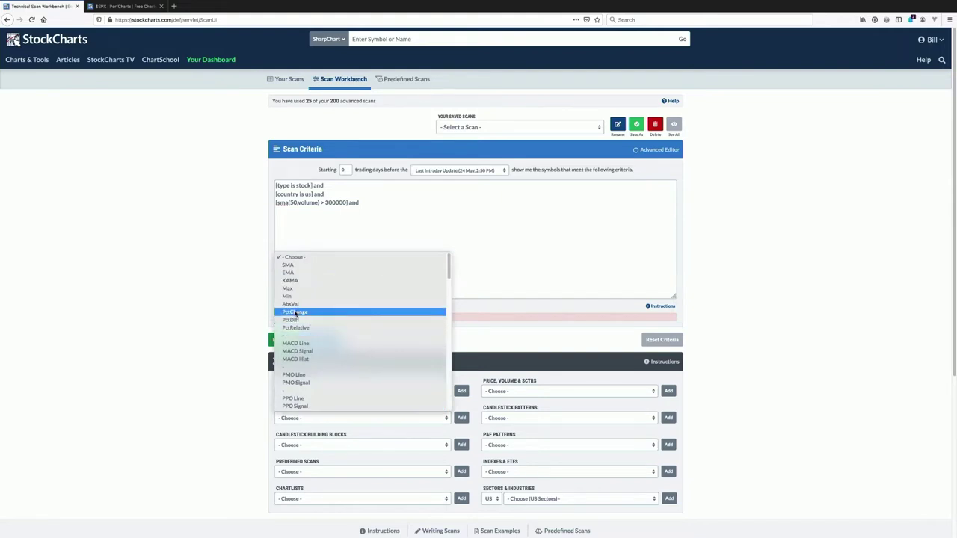
click(229, 298)
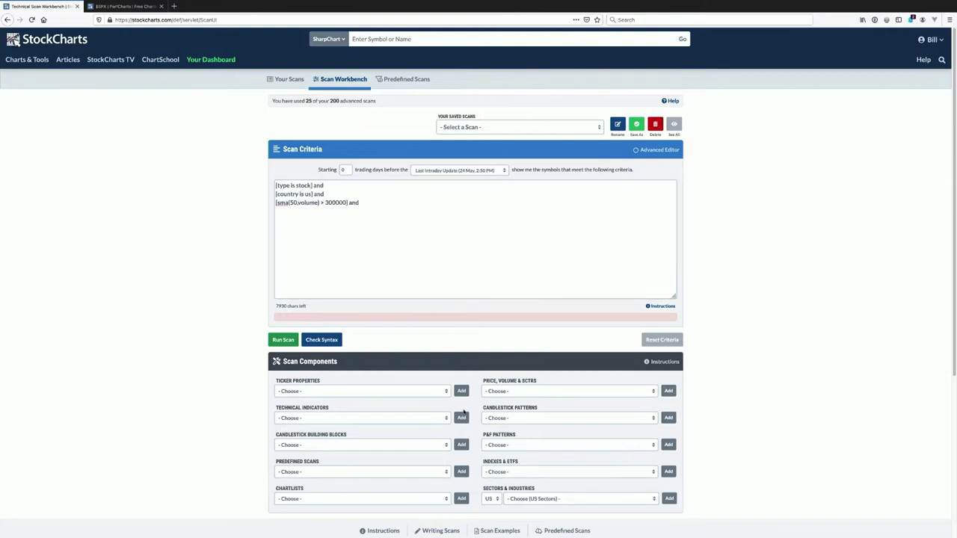
click(426, 419)
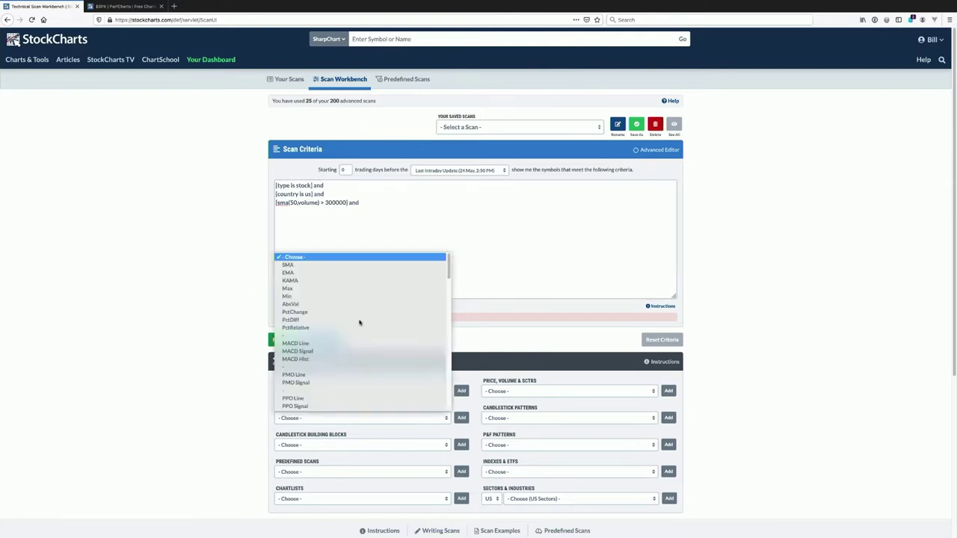
click(349, 329)
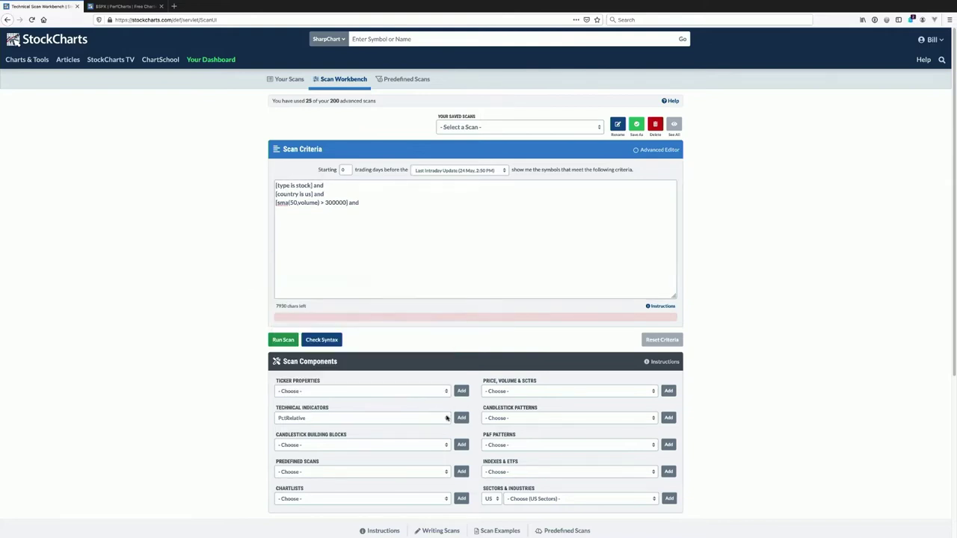
click(459, 418)
click(276, 220)
text(and)
key(BackSpace)
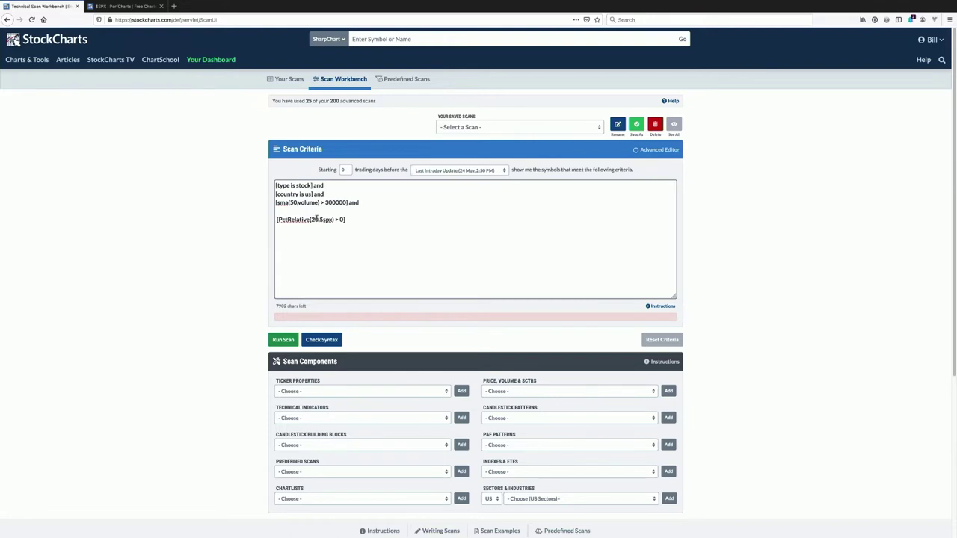
Set the $spx PctRelative clause to a 22-day period and a threshold above 5
key(Right)
key(Right)
key(Right)
key(Right)
key(Right)
key(Right)
key(Right)
key(Right)
key(Right)
key(Right)
key(Right)
key(Right)
key(Right)
key(Right)
key(Right)
key(BackSpace)
text(2)
key(BackSpace)
text(5)
Check the syntax of the scan criteria and run the scan
click(321, 341)
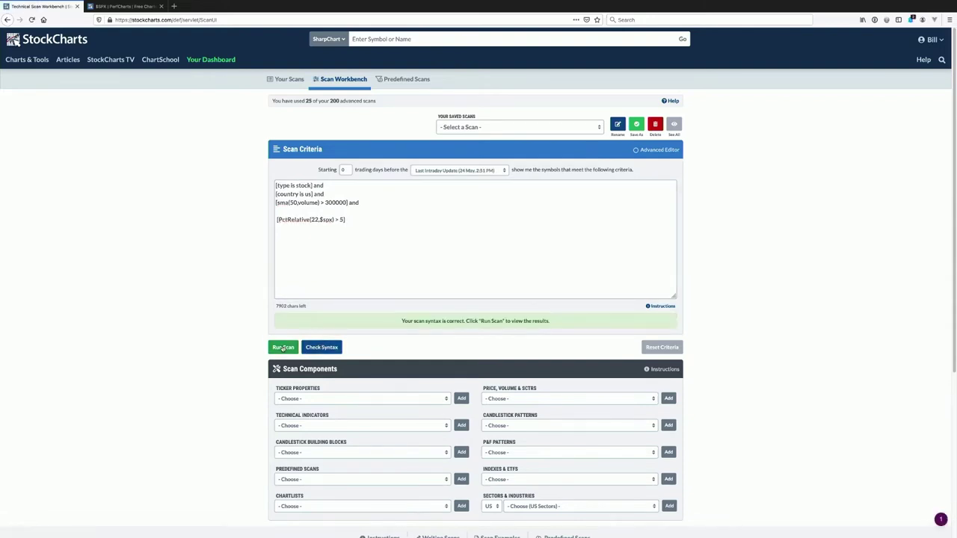
click(283, 347)
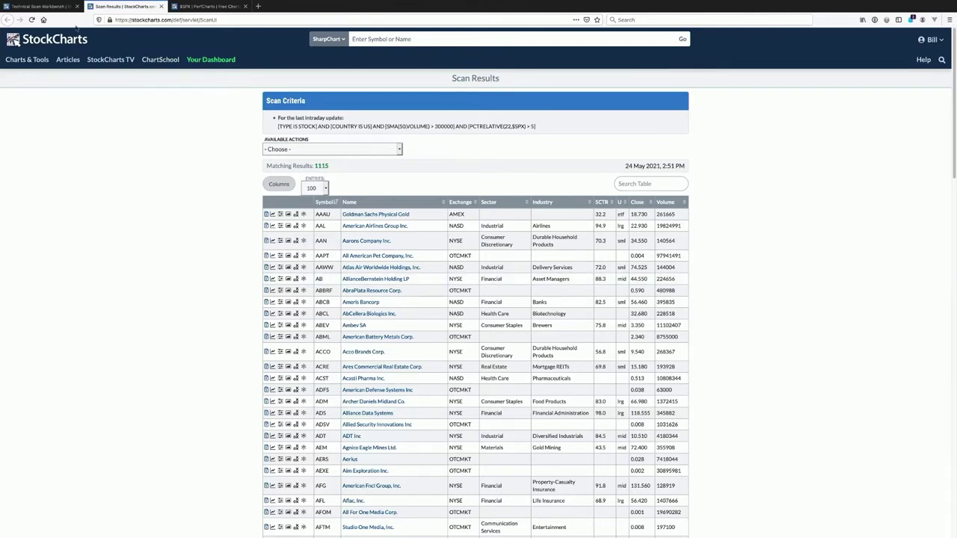
Return to the scan workbench and add a second PctRelative clause below the $spx clause
click(59, 7)
click(374, 228)
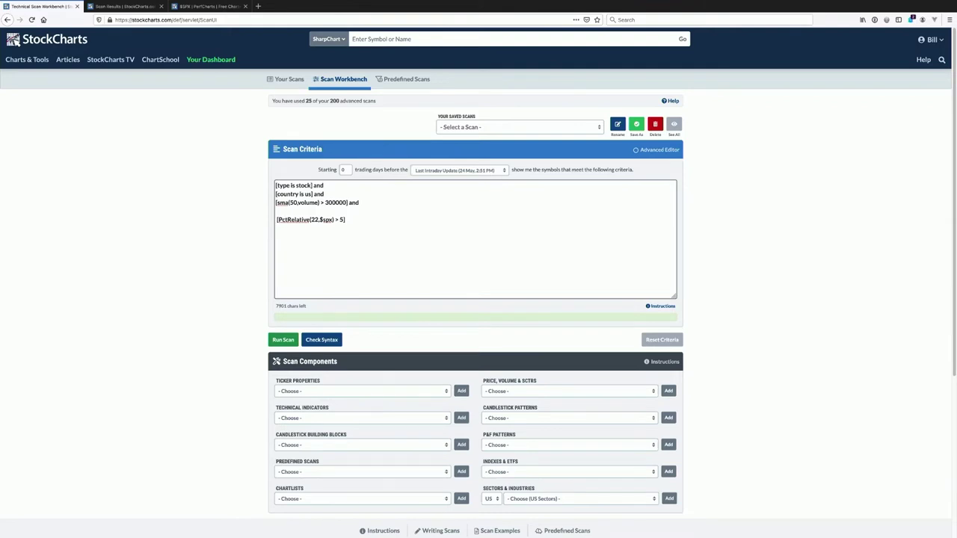
click(443, 420)
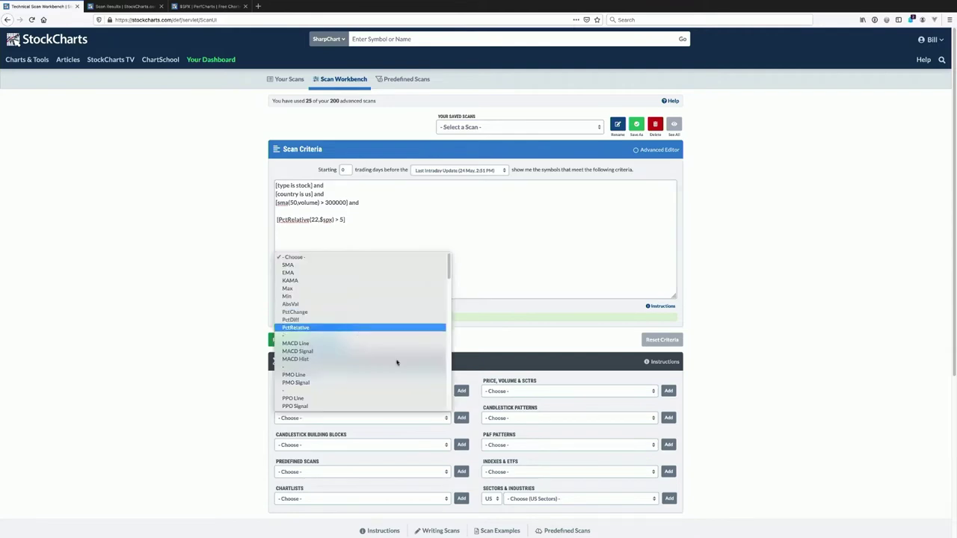
click(359, 328)
click(461, 419)
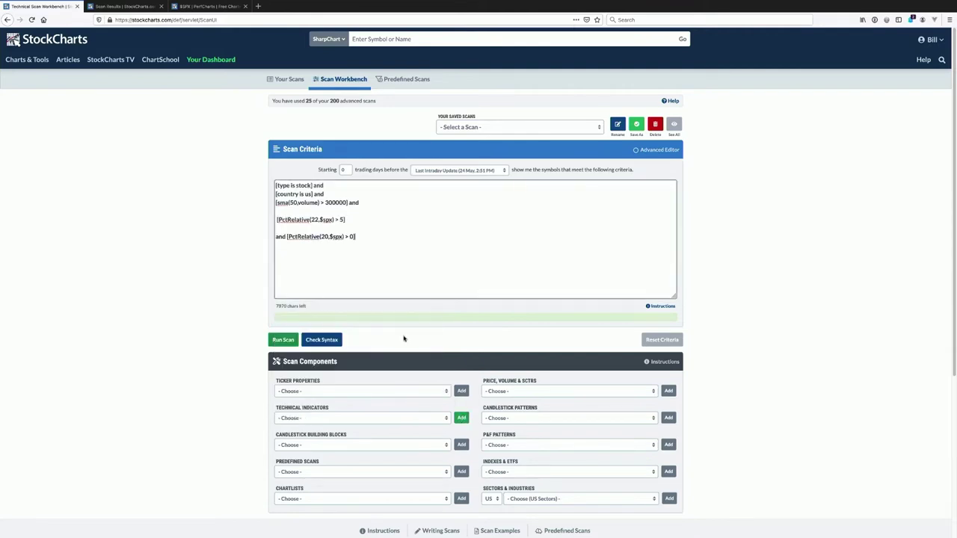
Change the second PctRelative clause to PctRelative(22,$sector) > 5 and run the scan
click(343, 236)
key(BackSpace)
key(BackSpace)
text(sector)
key(BackSpace)
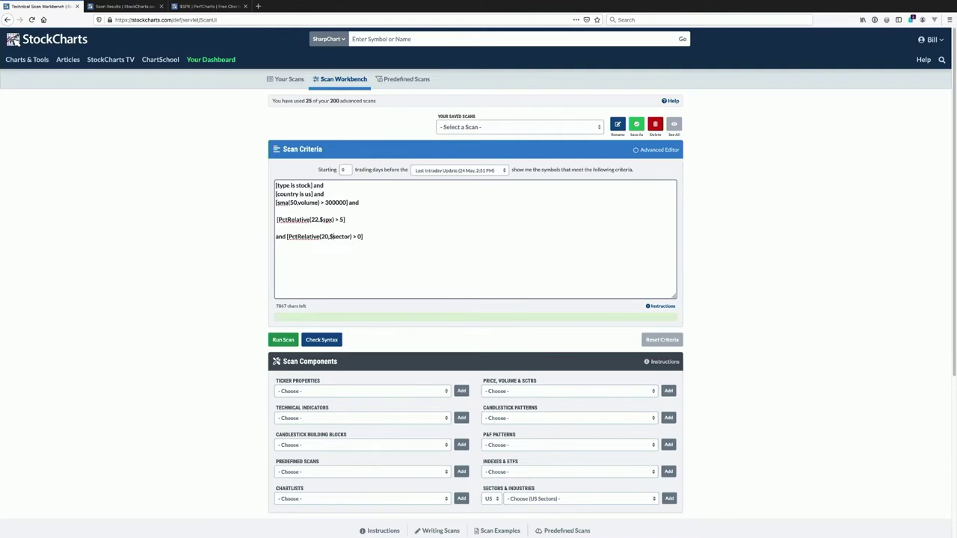
double_click(326, 236)
text(225)
click(284, 340)
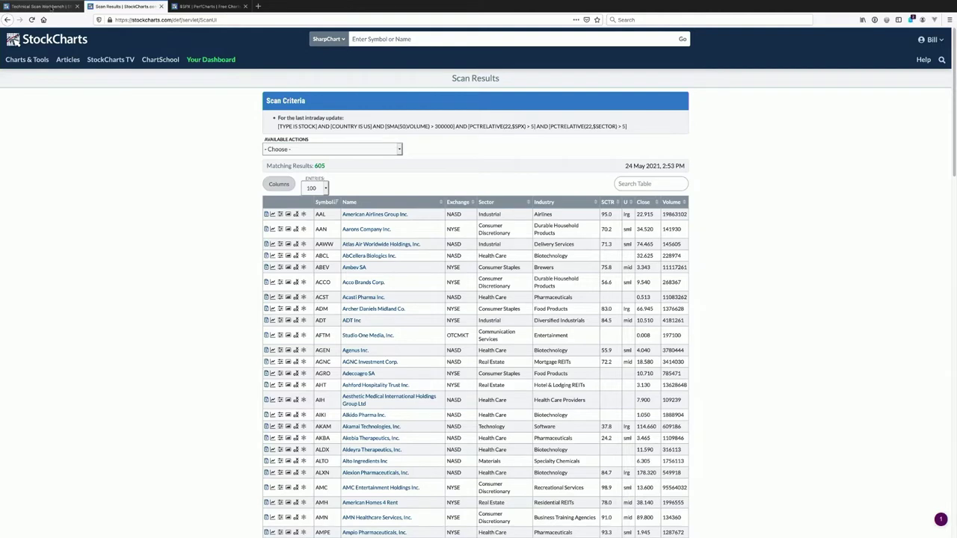
Go back to the scan workbench and add a third PctRelative clause below the $sector clause
click(50, 6)
click(366, 236)
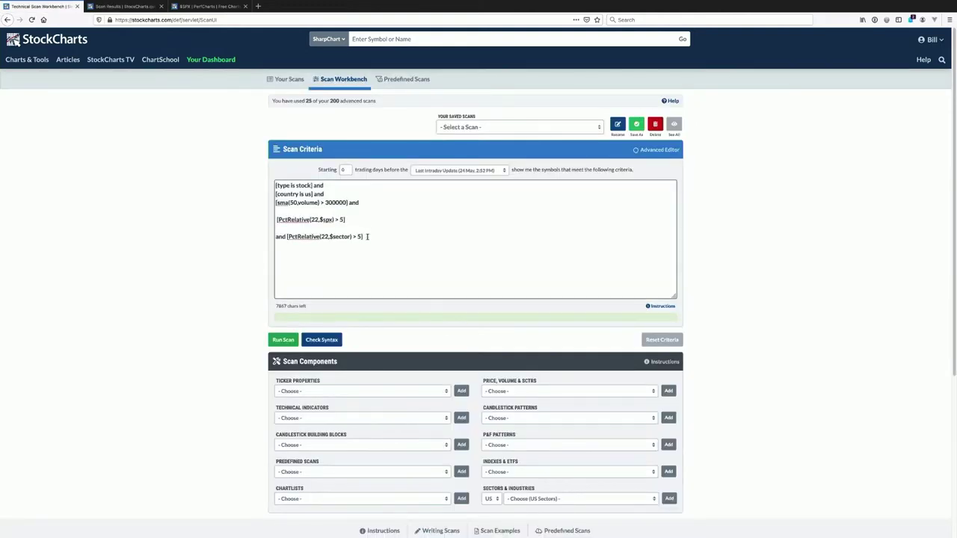
drag(315, 240, 277, 238)
click(374, 237)
click(447, 418)
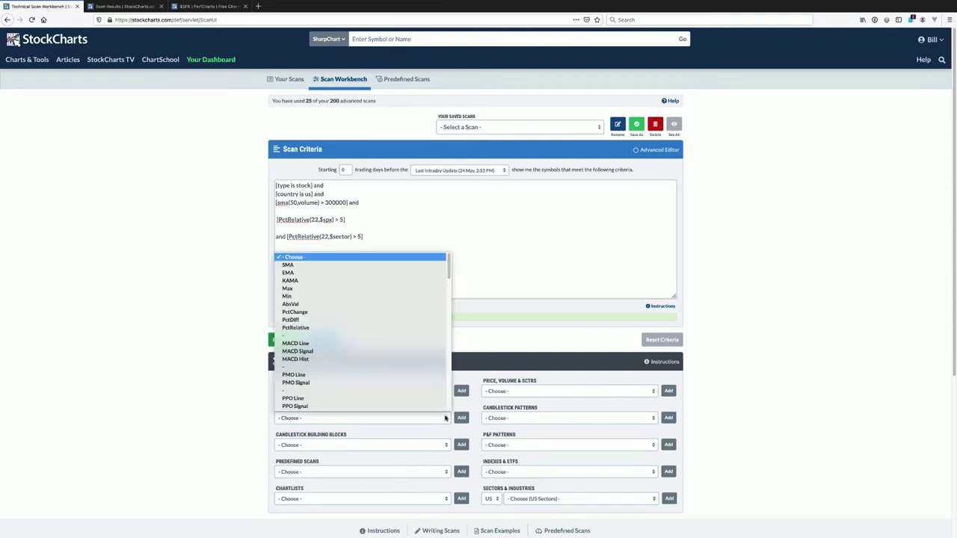
click(344, 327)
Compare the third PctRelative clause against $industry with a threshold above 5, and run the scan
click(341, 254)
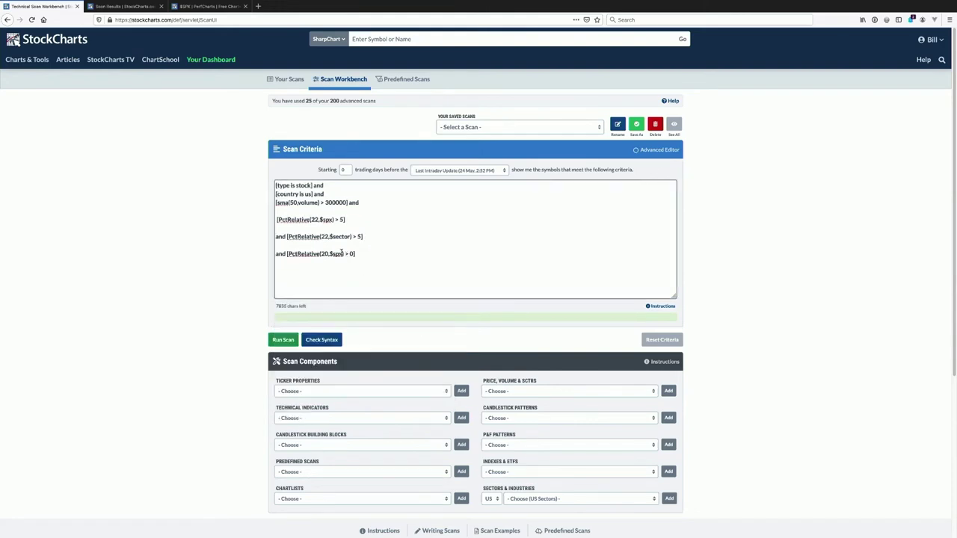
key(BackSpace)
key(BackSpace)
text(industry)
click(334, 254)
key(BackSpace)
key(BackSpace)
text(5)
click(284, 340)
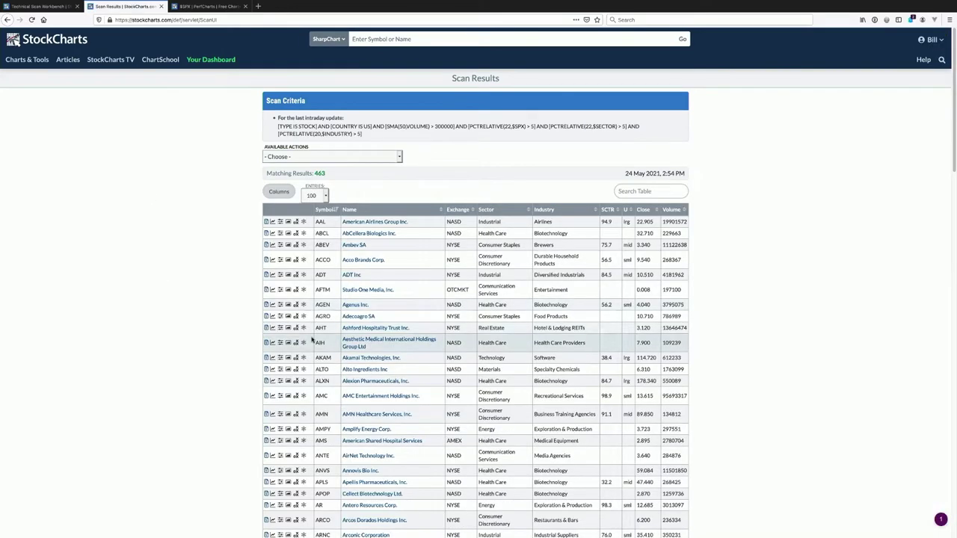
Return to the scan workbench and set the $industry clause's period to 22
click(57, 9)
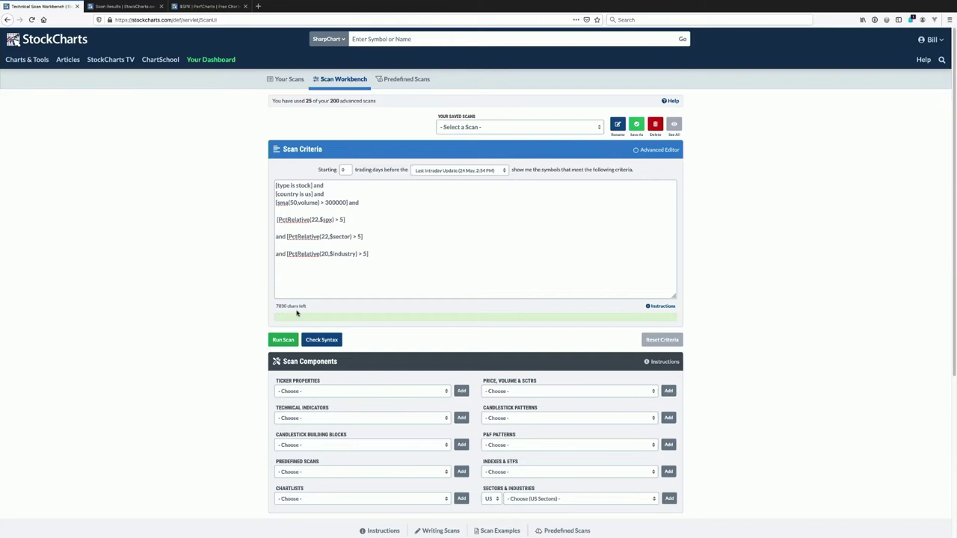
click(320, 296)
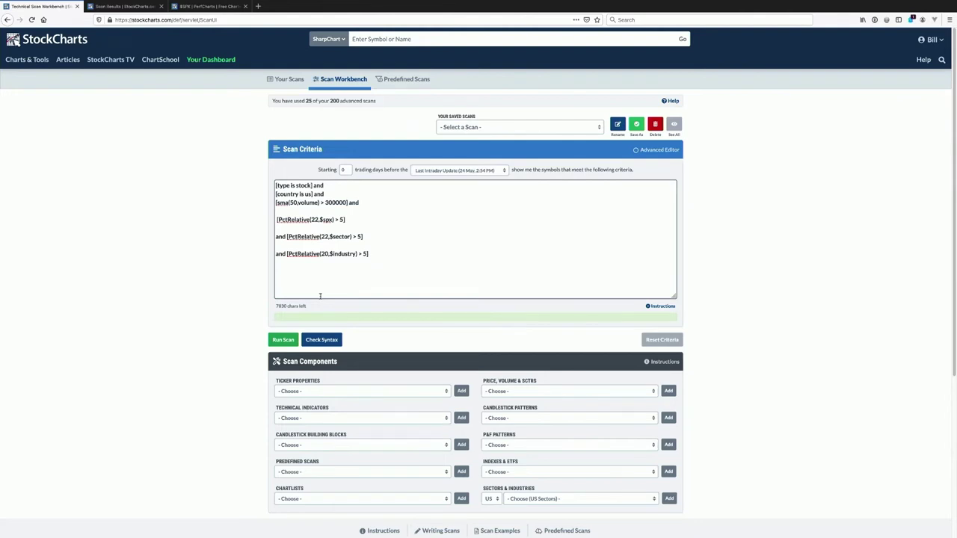
click(326, 254)
key(BackSpace)
text(2)
Insert a blank line above the $spx clause and add the PctChange indicator clause to the criteria
click(297, 213)
key(Return)
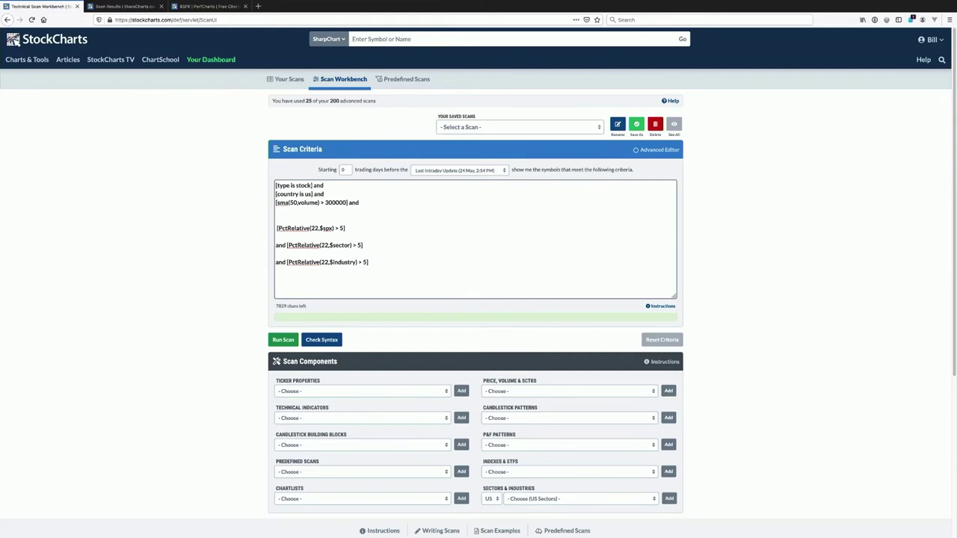
click(296, 393)
click(251, 384)
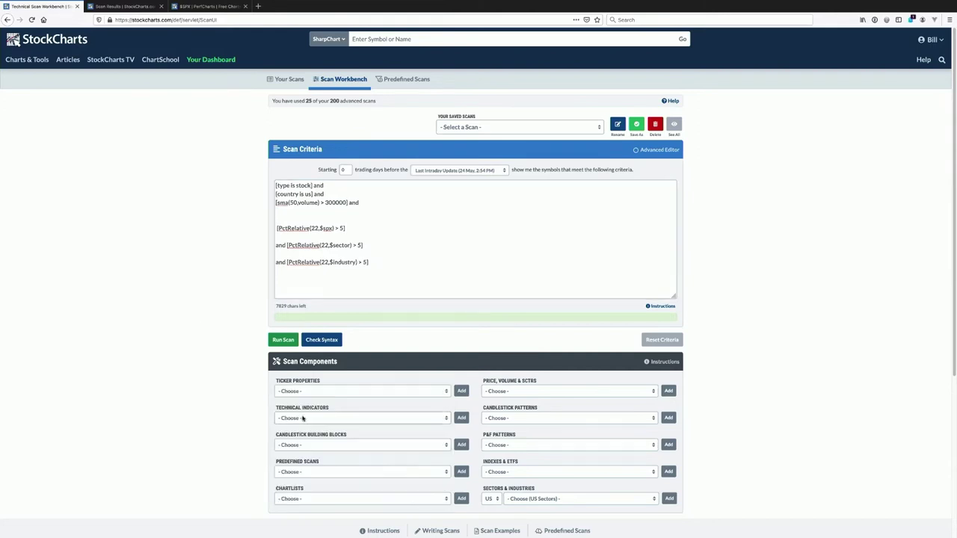
click(301, 418)
click(298, 311)
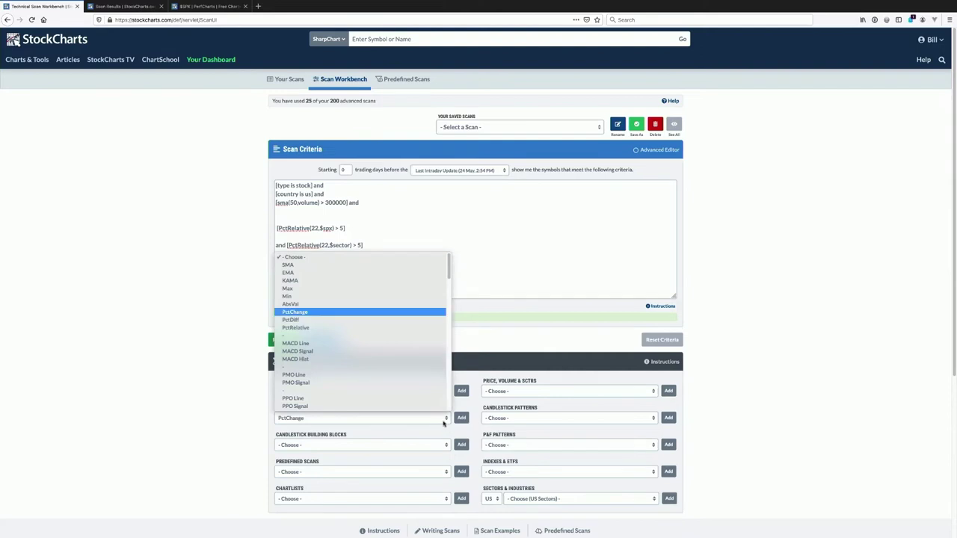
click(459, 418)
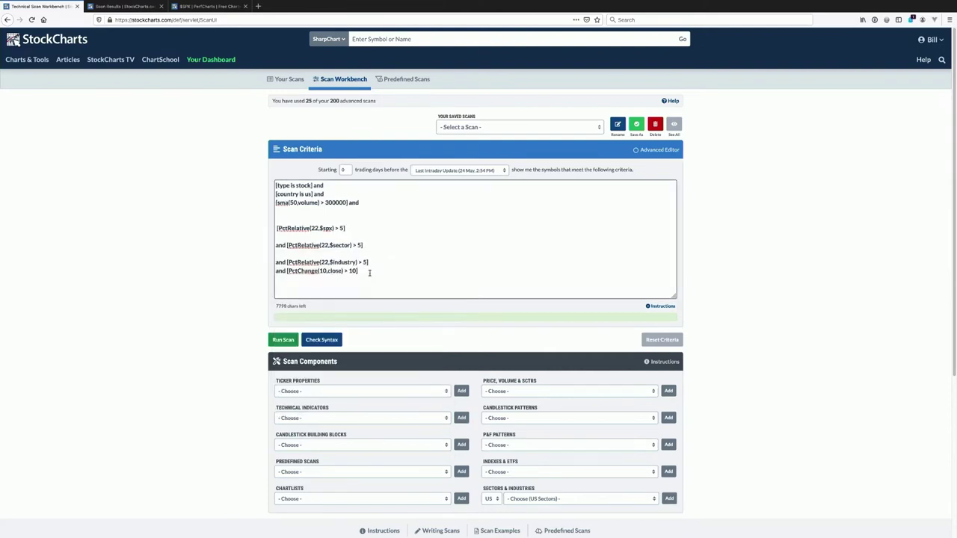
Move the PctChange clause from the end of the criteria to its own line above the $spx clause
drag(369, 272, 257, 271)
key(ctrl+c)
key(BackSpace)
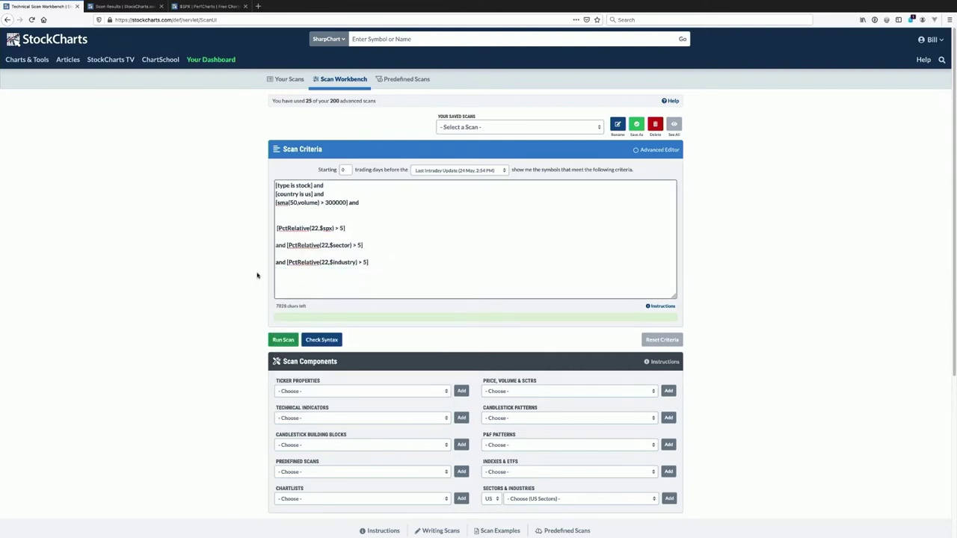
key(Return)
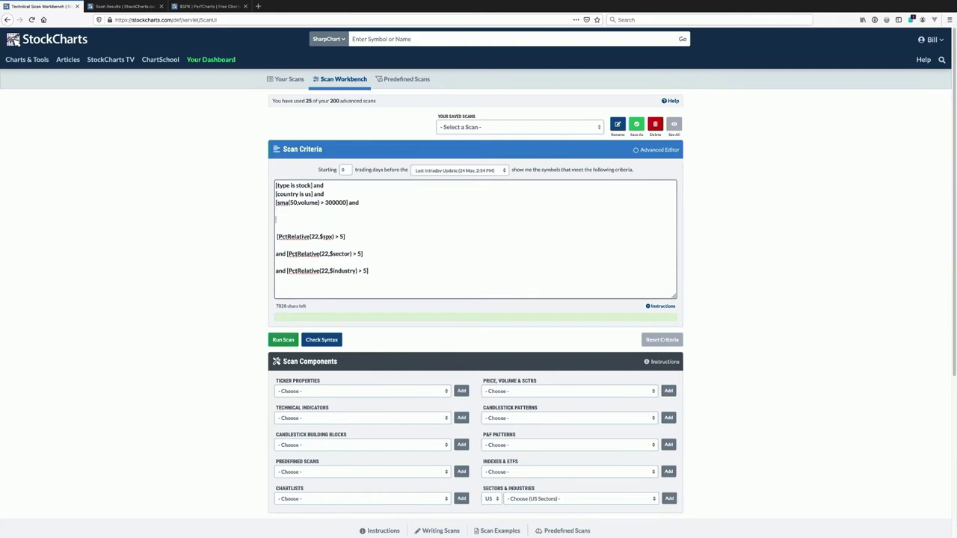
key(ctrl+v)
Set the PctChange clause to a 22-day period and a threshold above 0
double_click(322, 219)
text(22)
click(351, 219)
key(BackSpace)
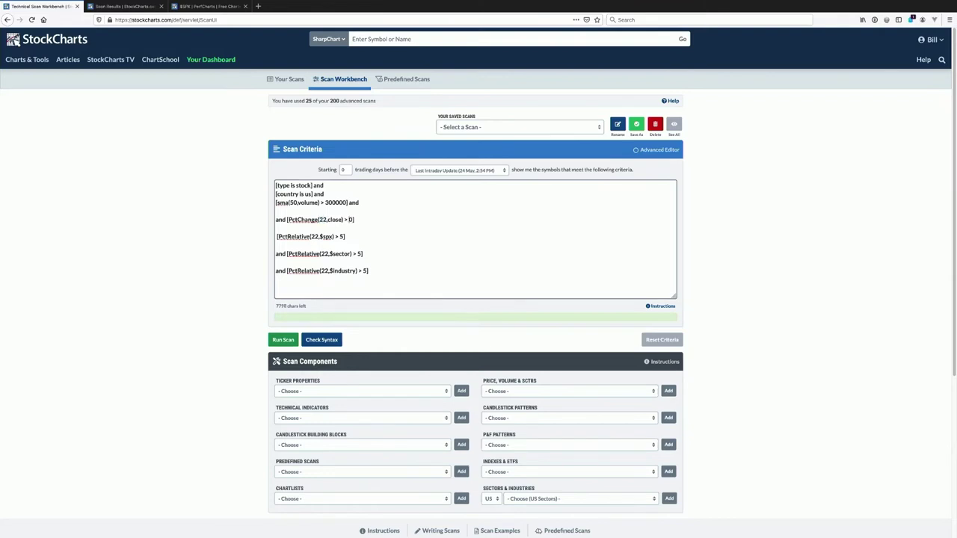
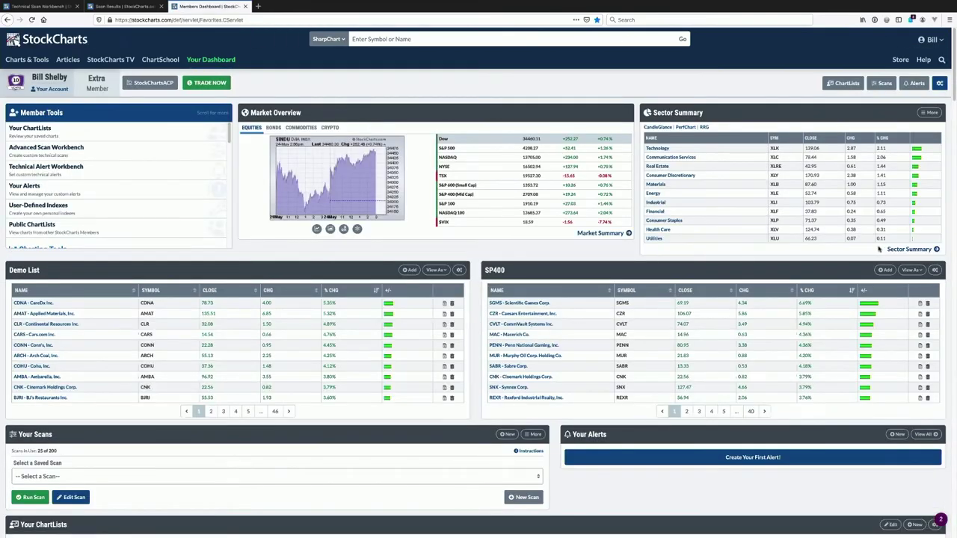
Open the full sector summary from the dashboard and set its period to One Month to compare sector performance
click(906, 249)
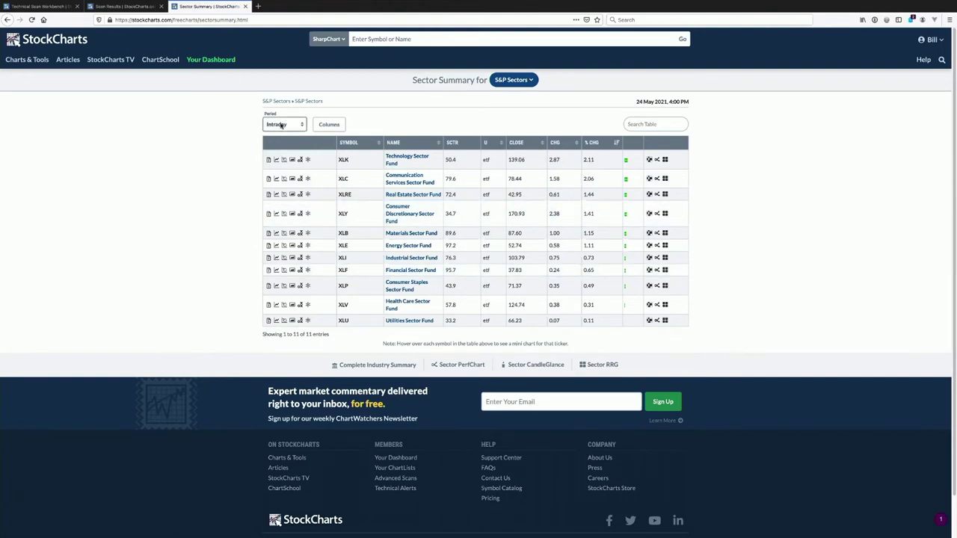
click(282, 126)
click(282, 145)
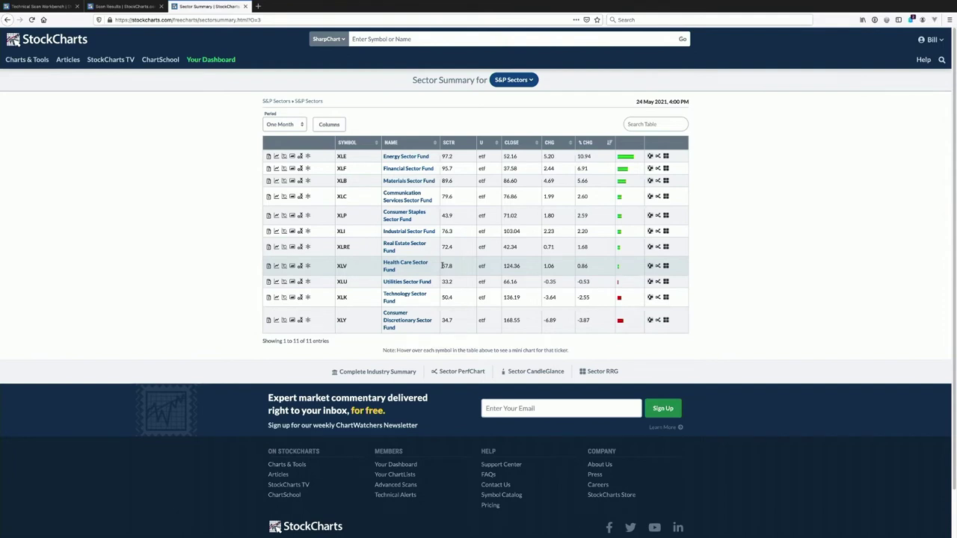
Return to the scan workbench, load the saved scan **PctRelative with Sectors and enlarge the criteria box to show all its lines
click(68, 8)
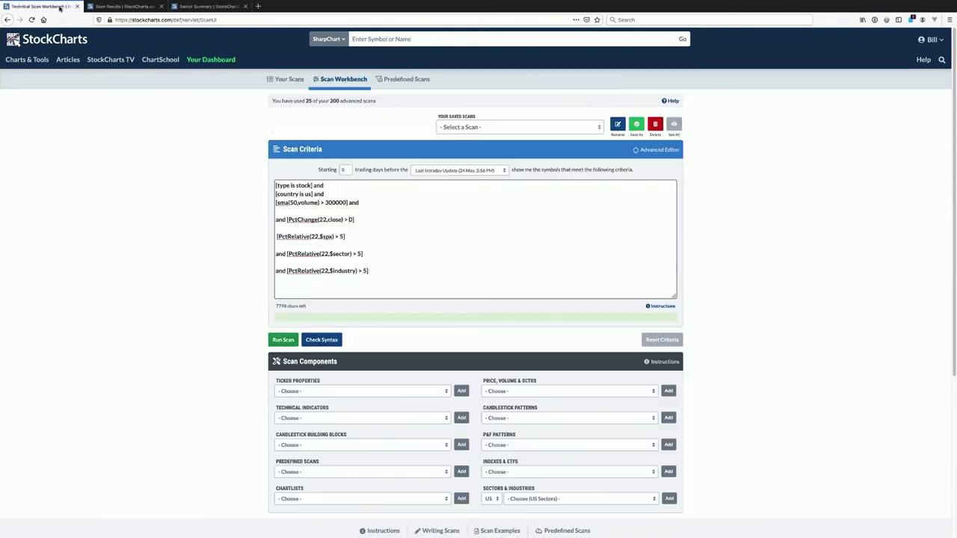
click(572, 127)
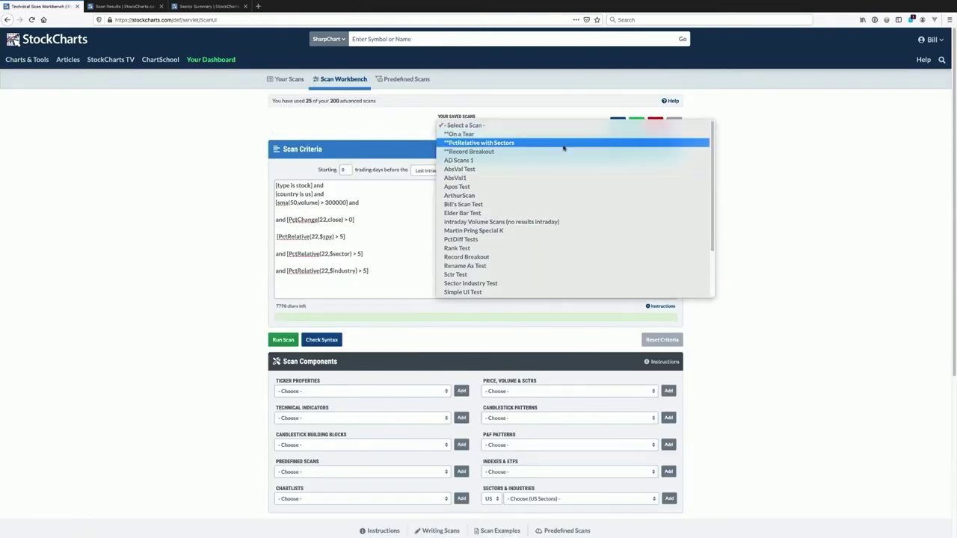
click(564, 142)
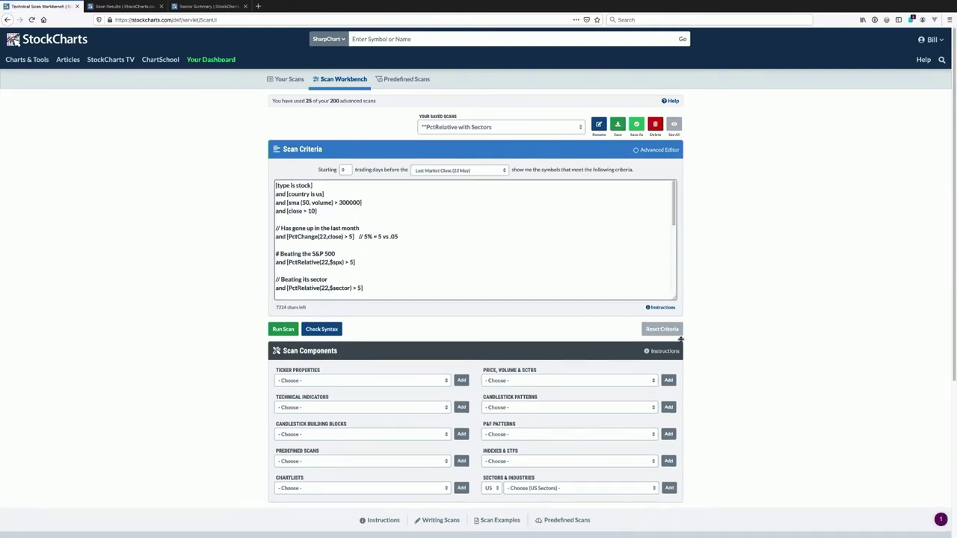
drag(675, 297, 674, 316)
drag(700, 493, 683, 469)
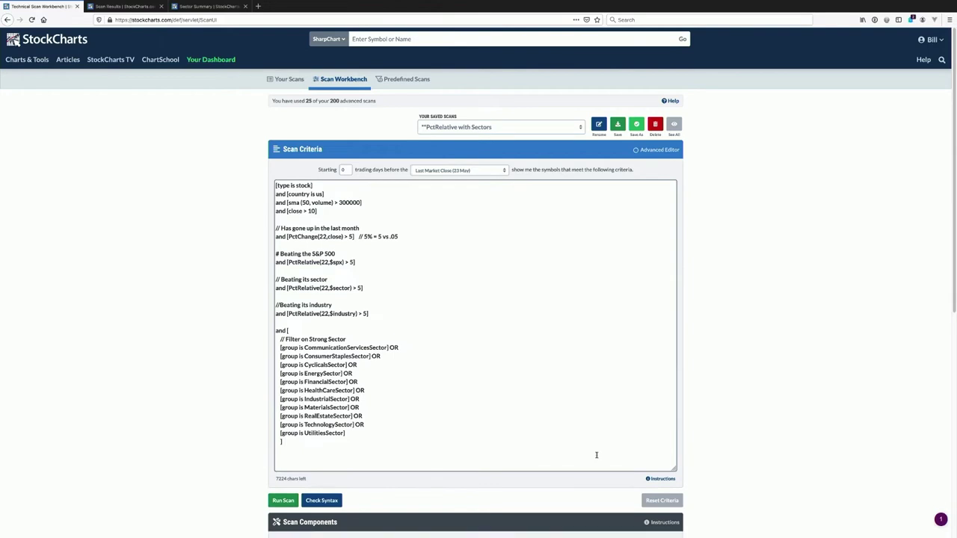
scroll(284, 241, down, 2)
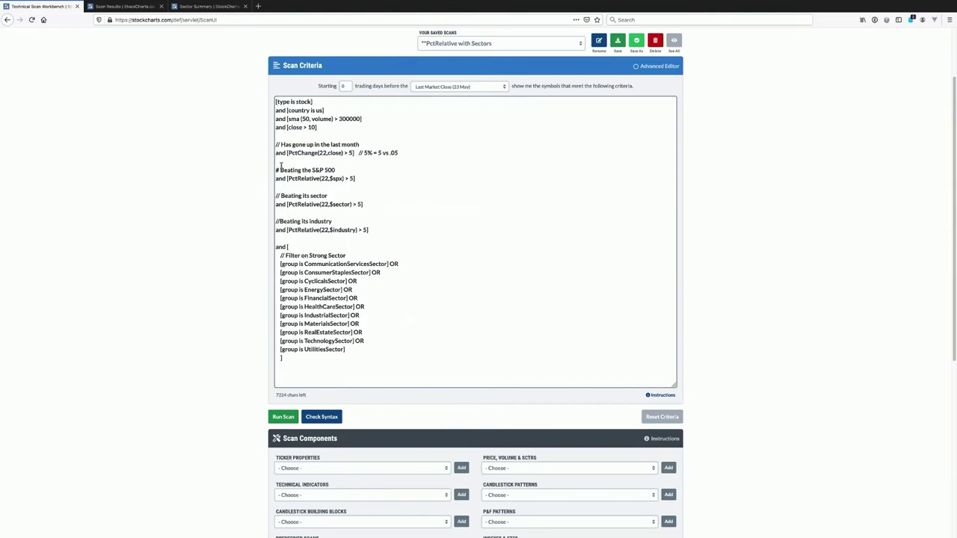
Comment out the CommunicationServicesSector, ConsumerStaplesSector and CyclicalsSector lines in the strong-sector filter with //
double_click(278, 144)
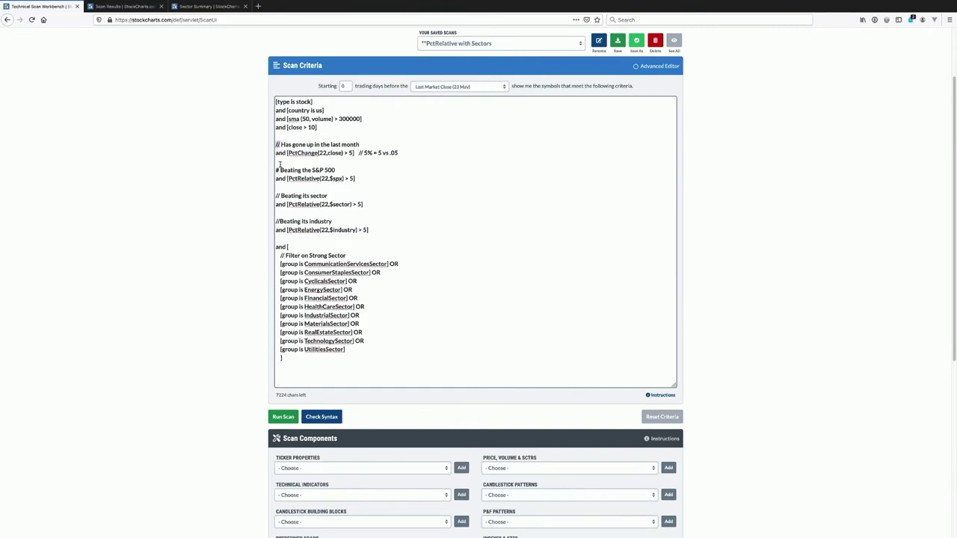
click(277, 170)
click(280, 264)
text(// )
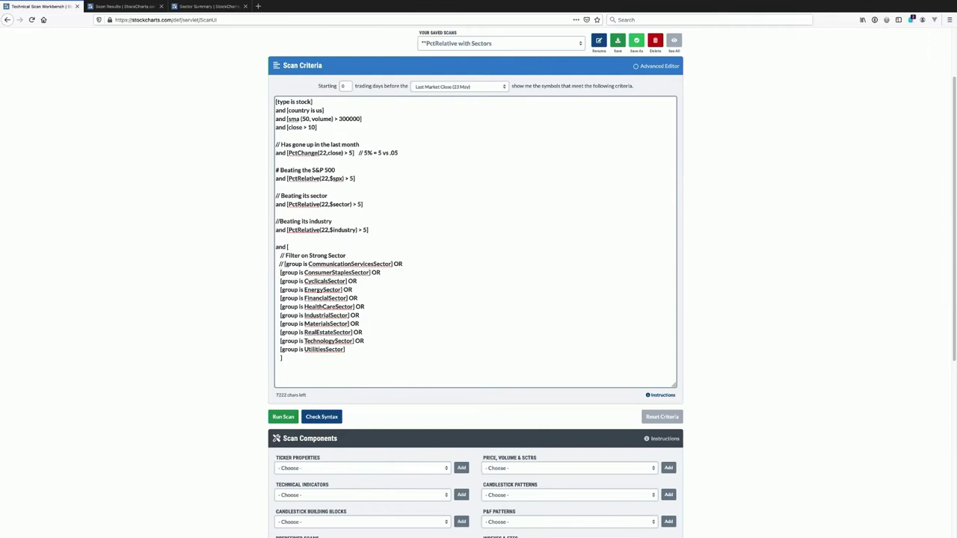
text(//)
click(280, 272)
text(//)
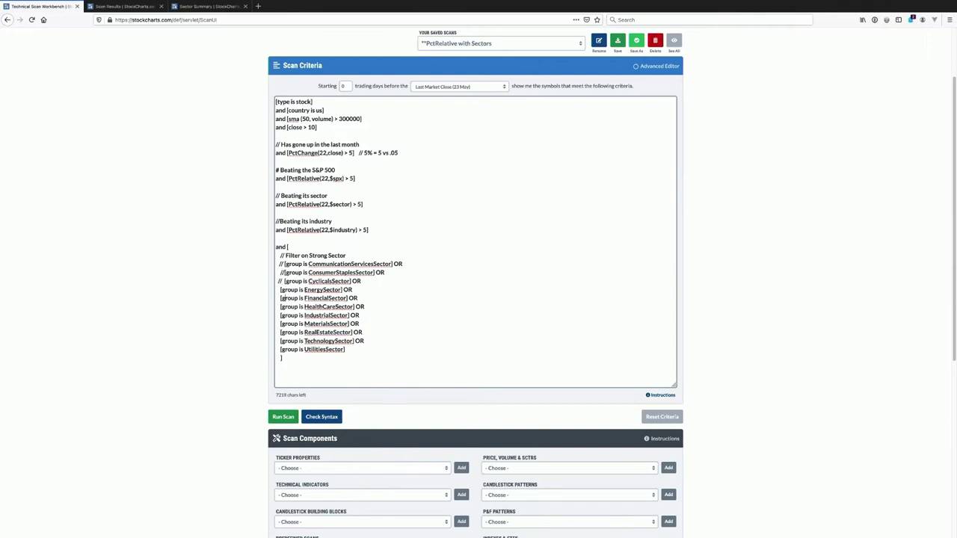
Comment out the HealthCareSector, IndustrialSector, RealEstateSector, TechnologySector and UtilitiesSector lines in the sector filter with //
click(280, 306)
text(// )
text(//)
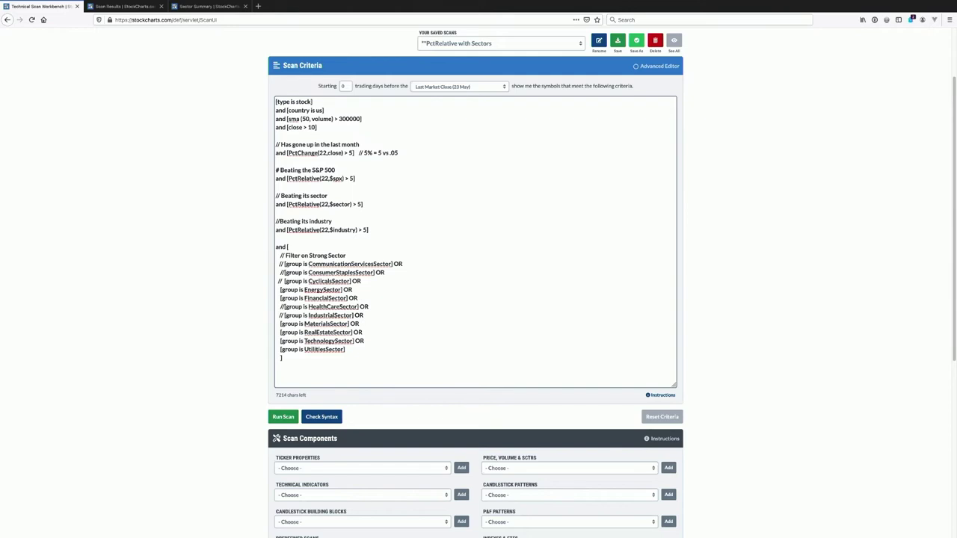
text(//)
text(//)
click(279, 350)
text(//)
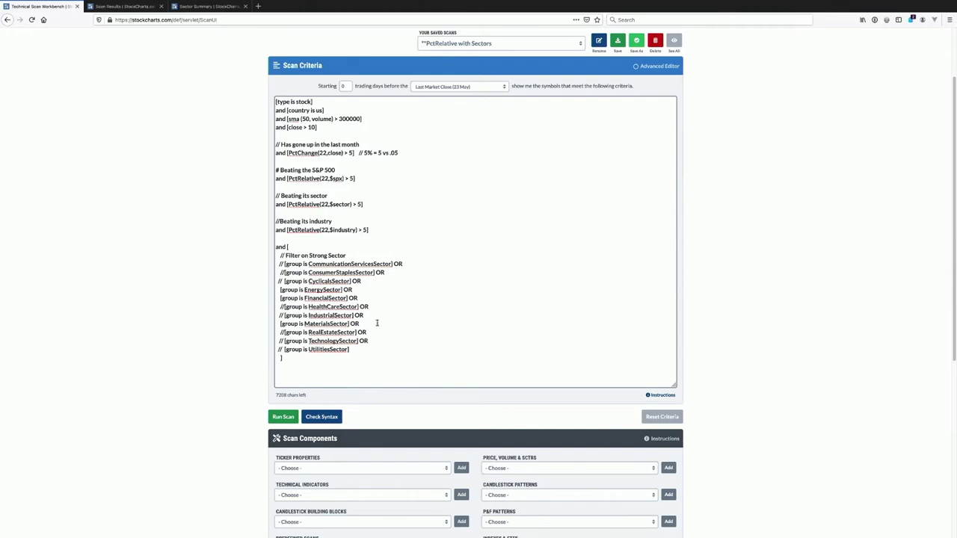
Remove the trailing OR after the MaterialsSector line, then check the syntax and run the scan
click(365, 323)
key(BackSpace)
key(BackSpace)
click(323, 418)
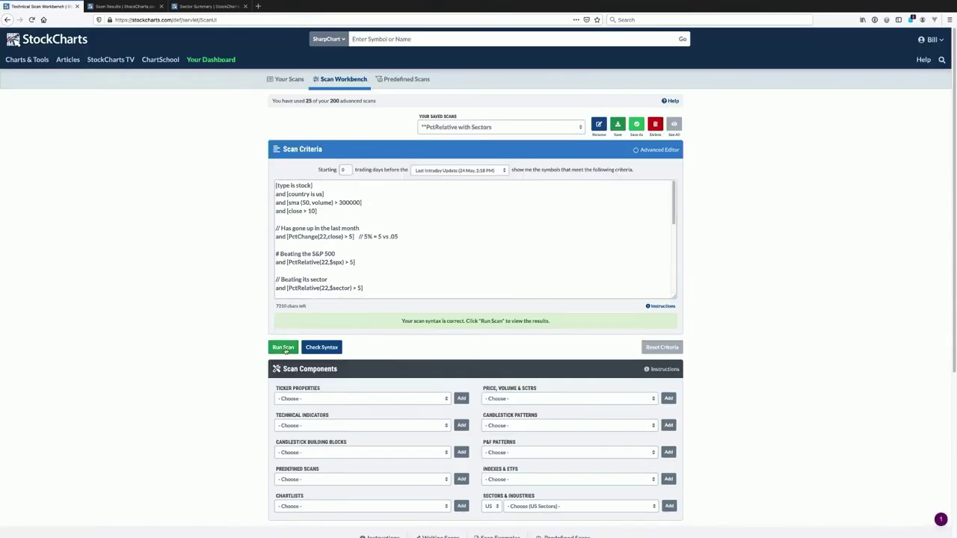
click(283, 347)
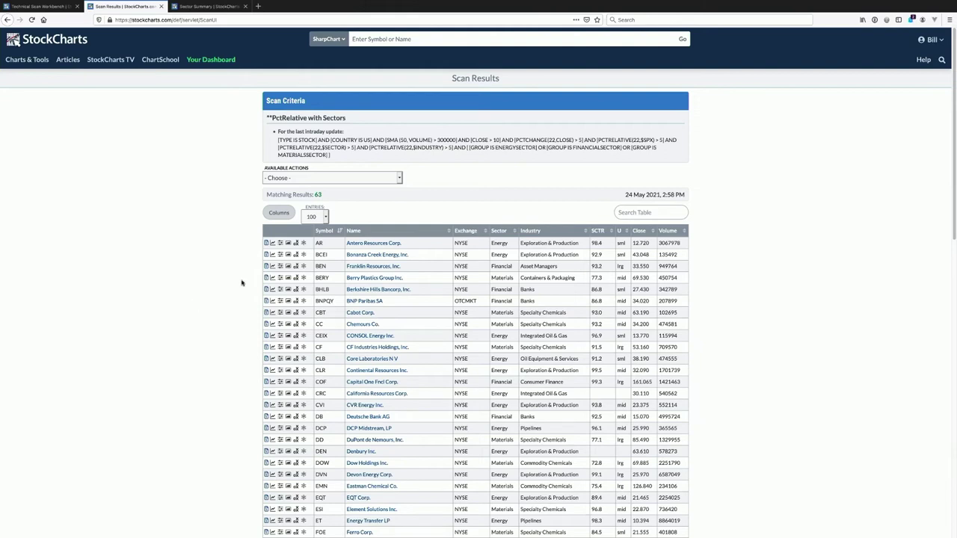
Sort the scan results by SCTR from highest to lowest and review the sectors and industries of the matching stocks
click(600, 231)
click(601, 232)
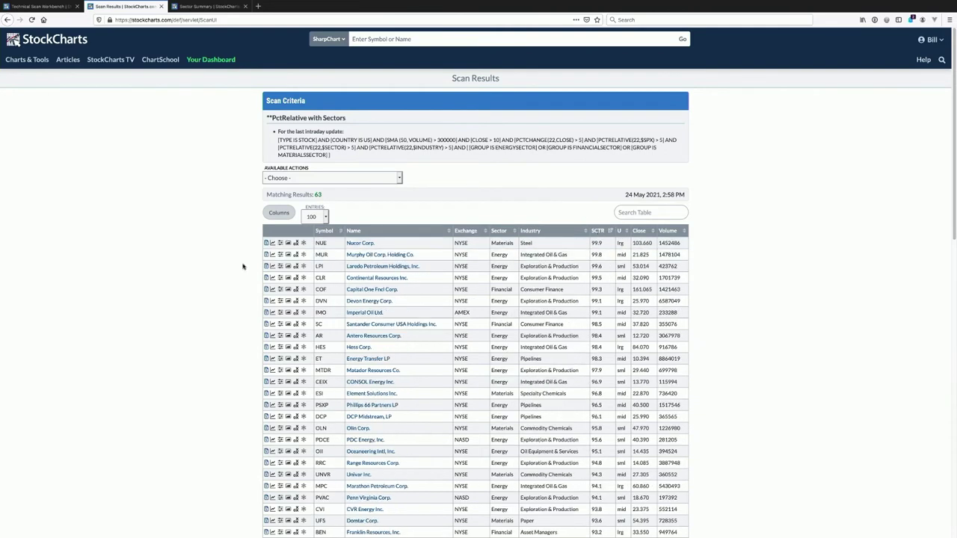
scroll(241, 266, down, 2)
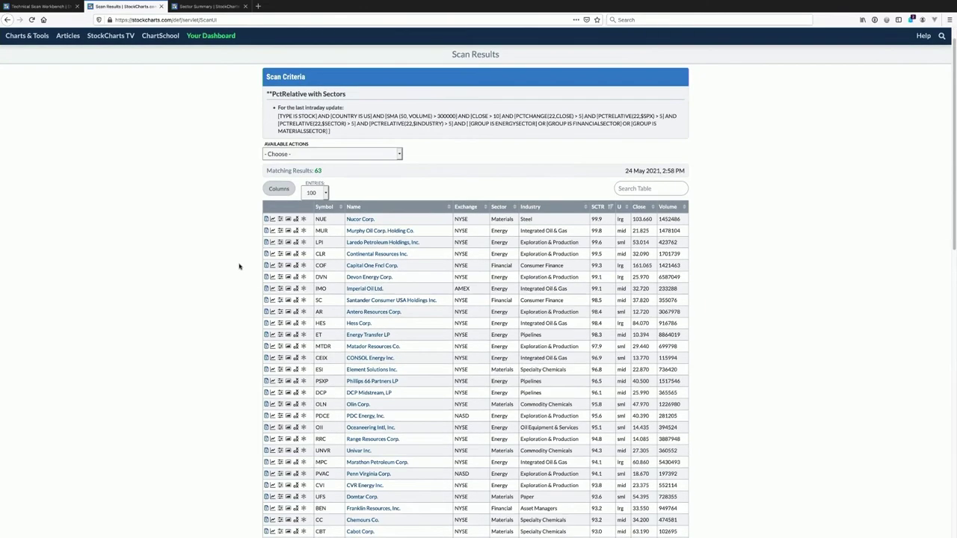
scroll(240, 266, down, 1)
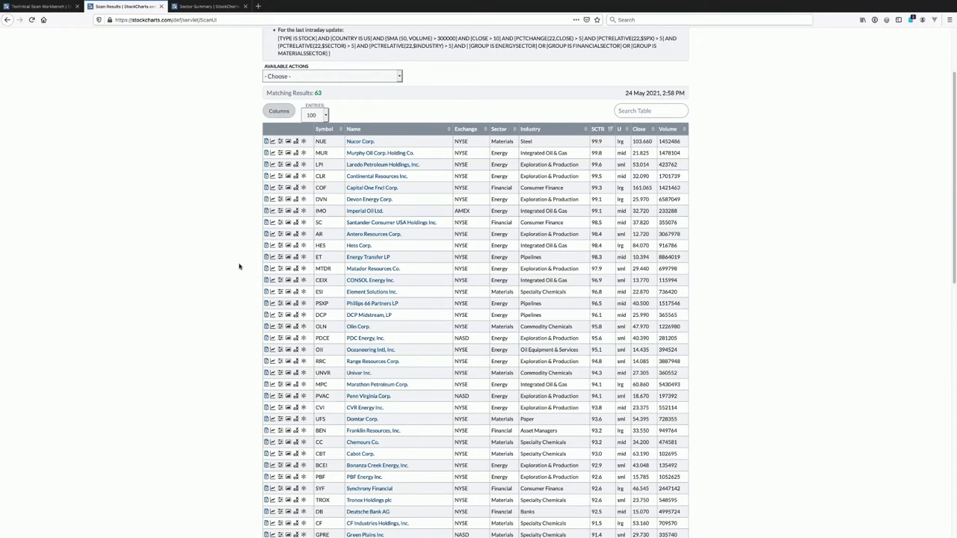
scroll(541, 195, up, 1)
scroll(543, 192, down, 3)
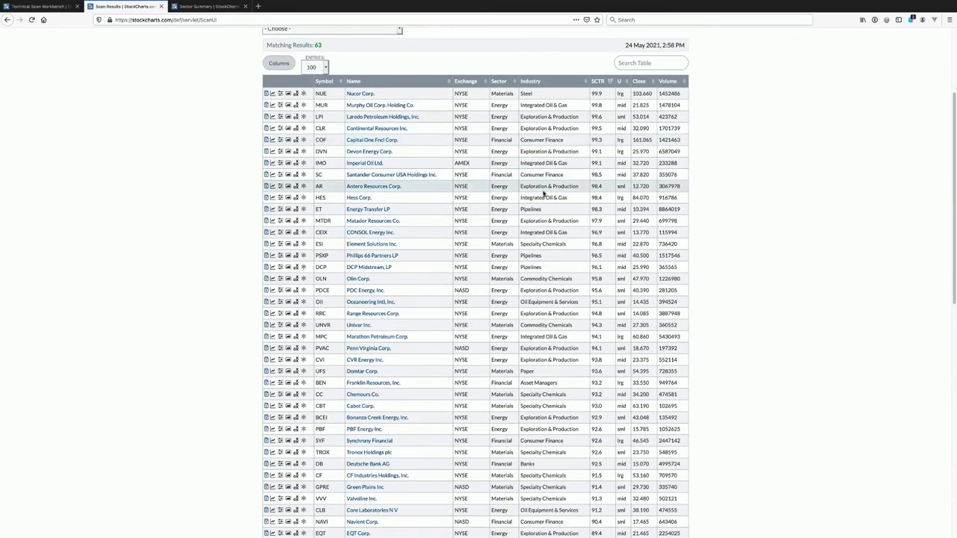
scroll(549, 277, down, 1)
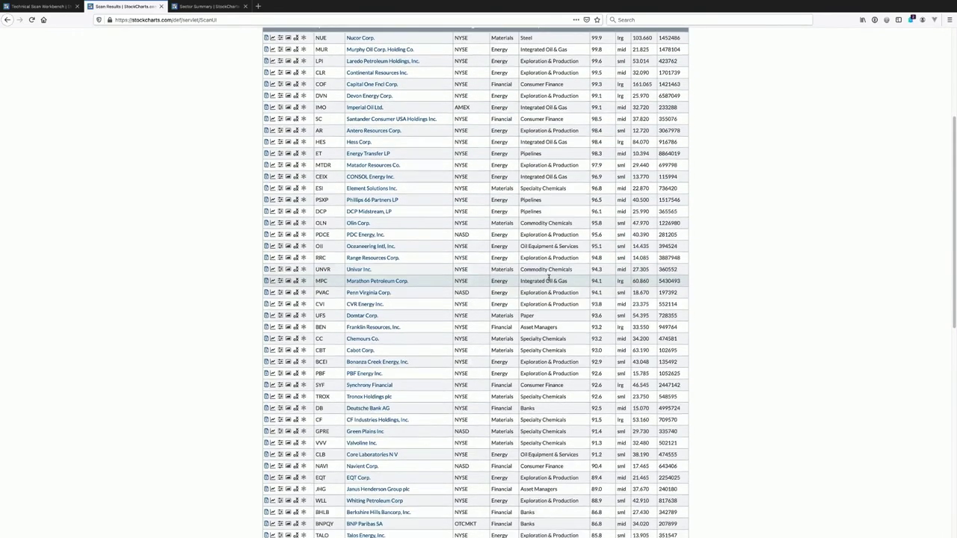
scroll(549, 279, down, 5)
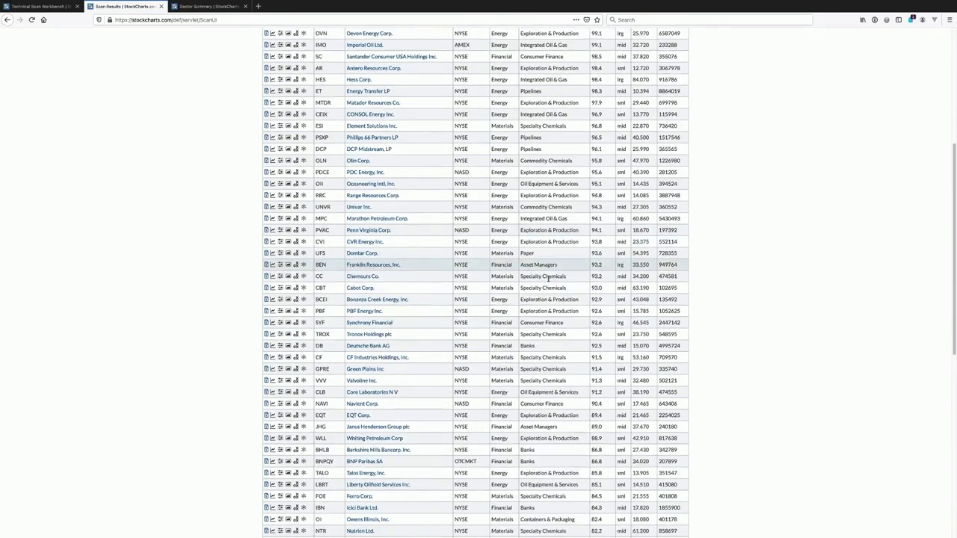
scroll(549, 281, up, 2)
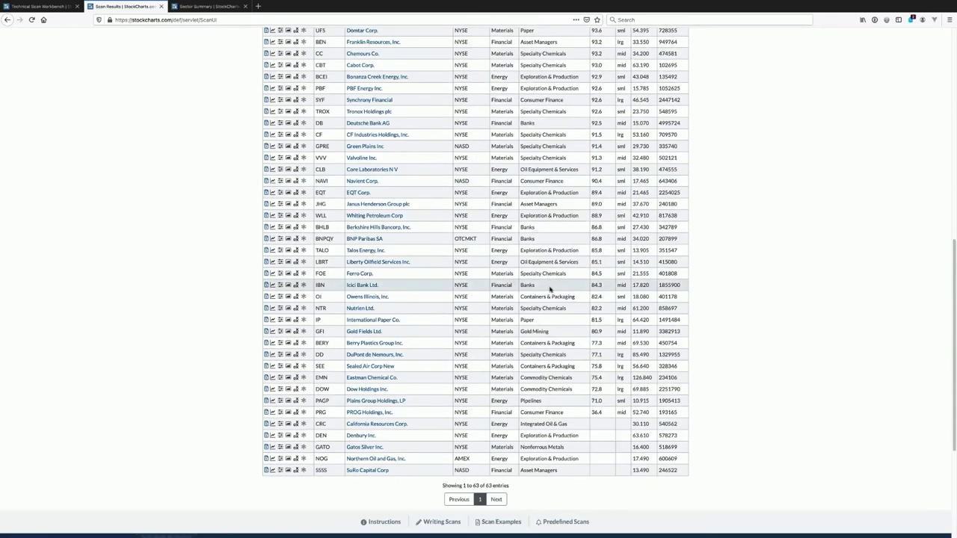
scroll(527, 331, up, 10)
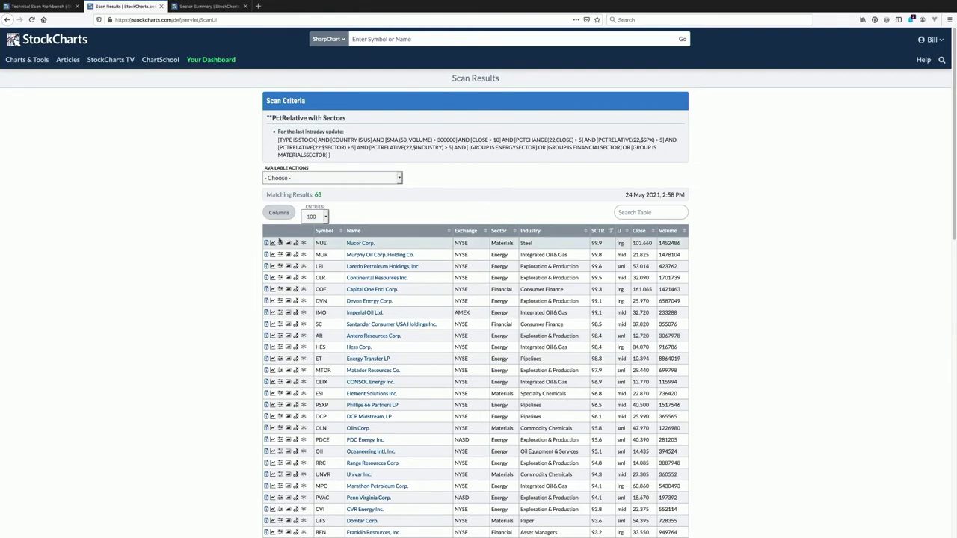
Return to the scan workbench, review the current criteria and load the saved scan **On a Tear
click(55, 9)
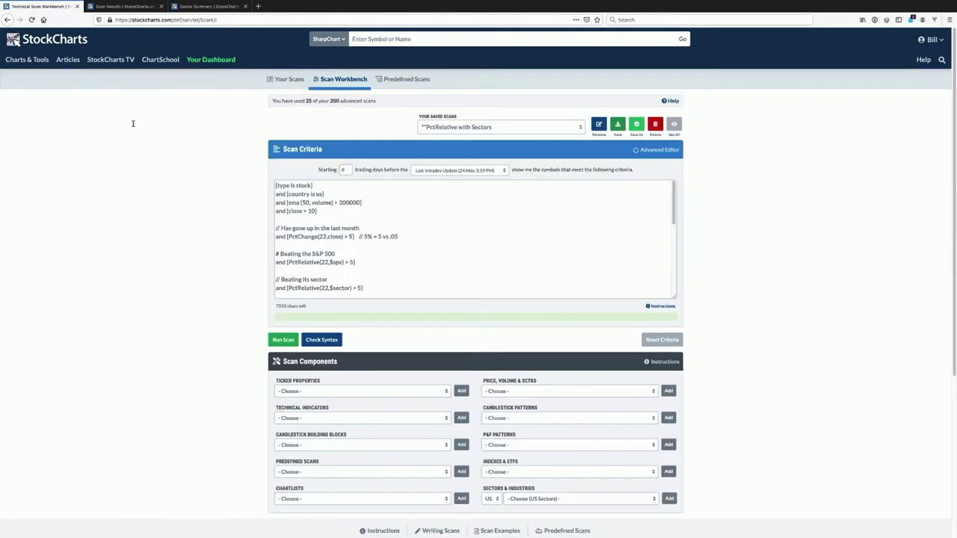
click(348, 236)
double_click(350, 236)
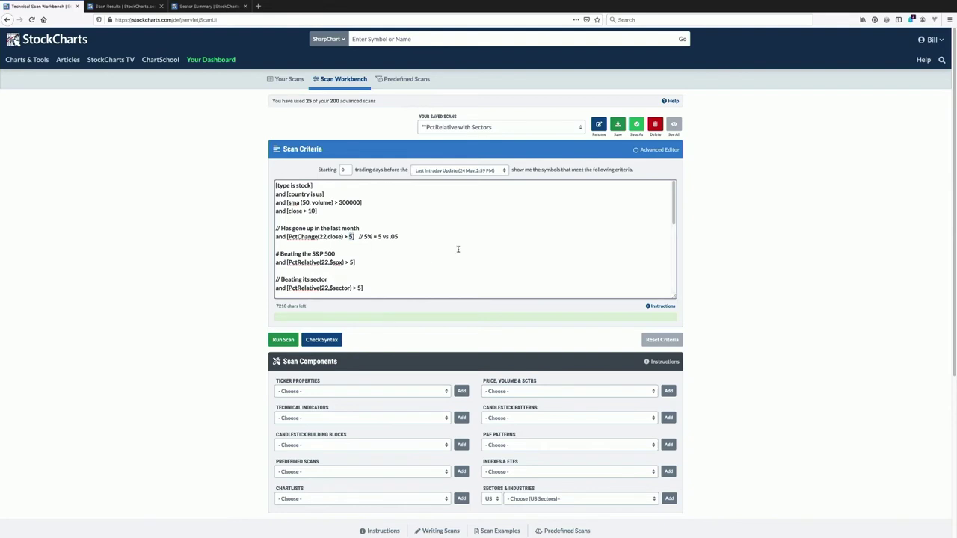
scroll(459, 255, down, 8)
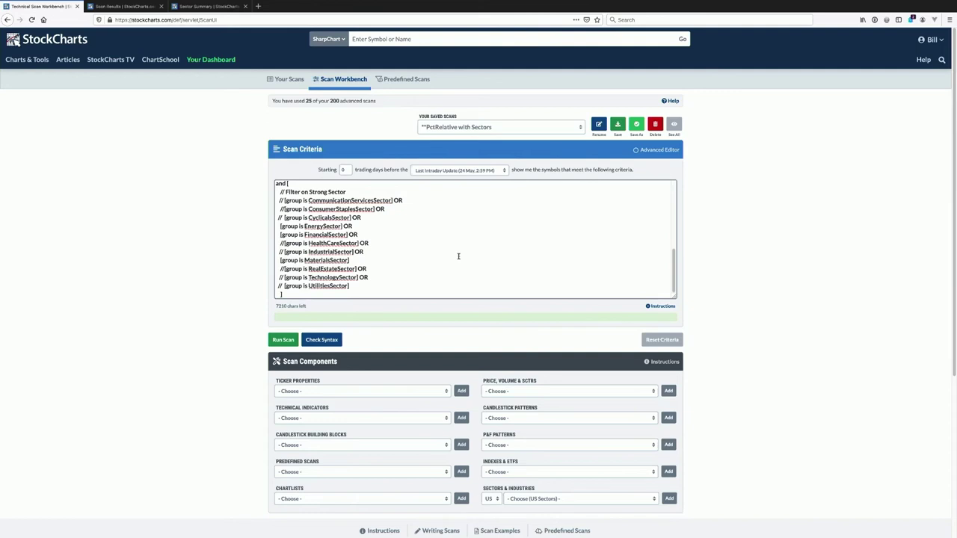
click(480, 128)
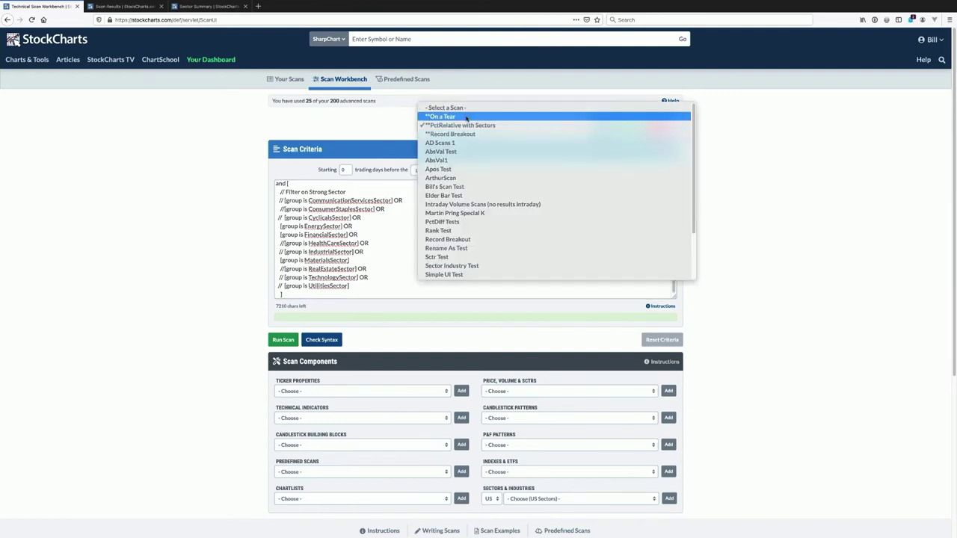
click(468, 118)
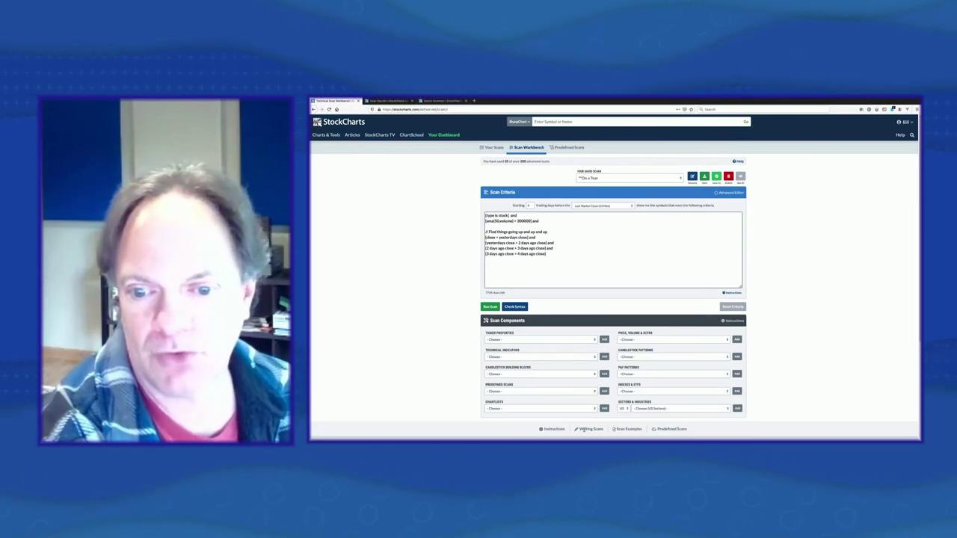
Add the Streak Up indicator clause to the end of the criteria and set its threshold above 4
click(567, 357)
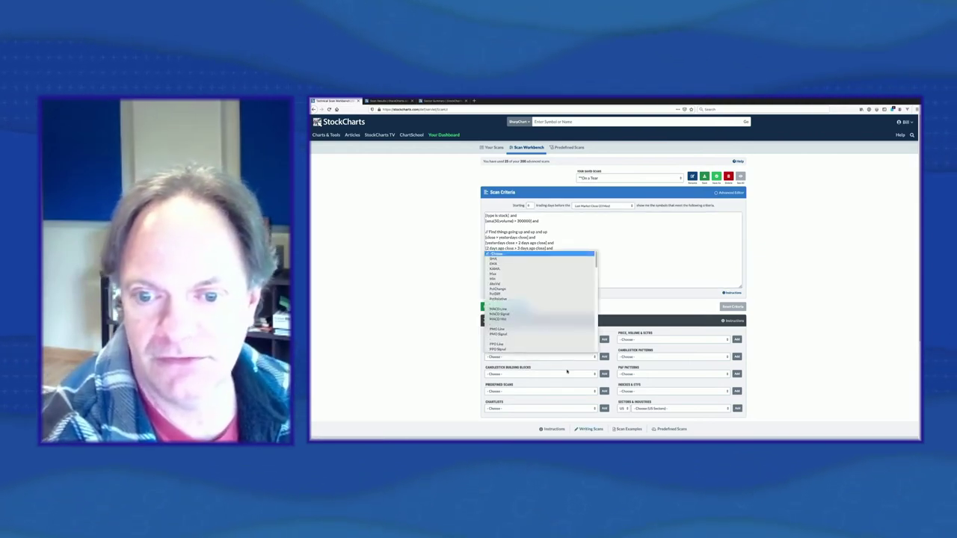
scroll(566, 371, down, 1)
click(582, 338)
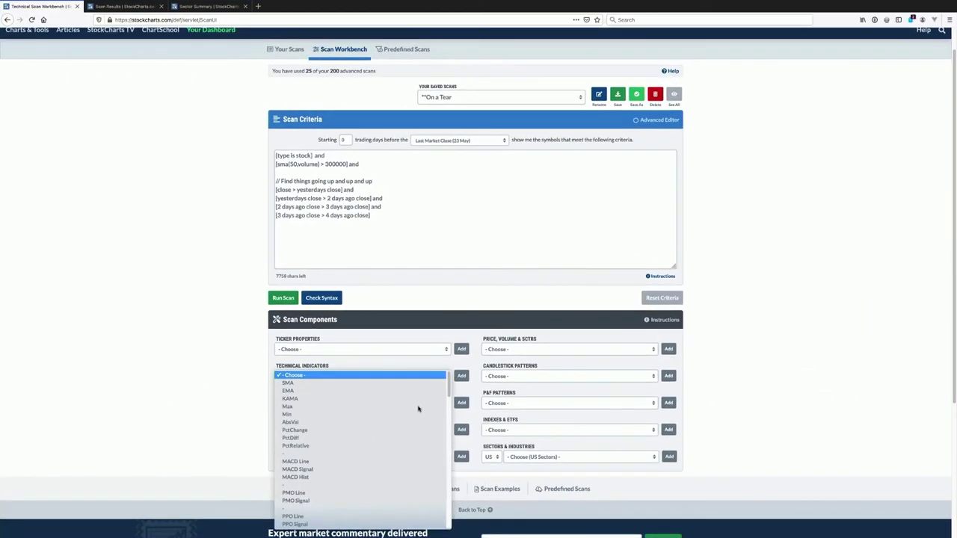
scroll(412, 409, down, 15)
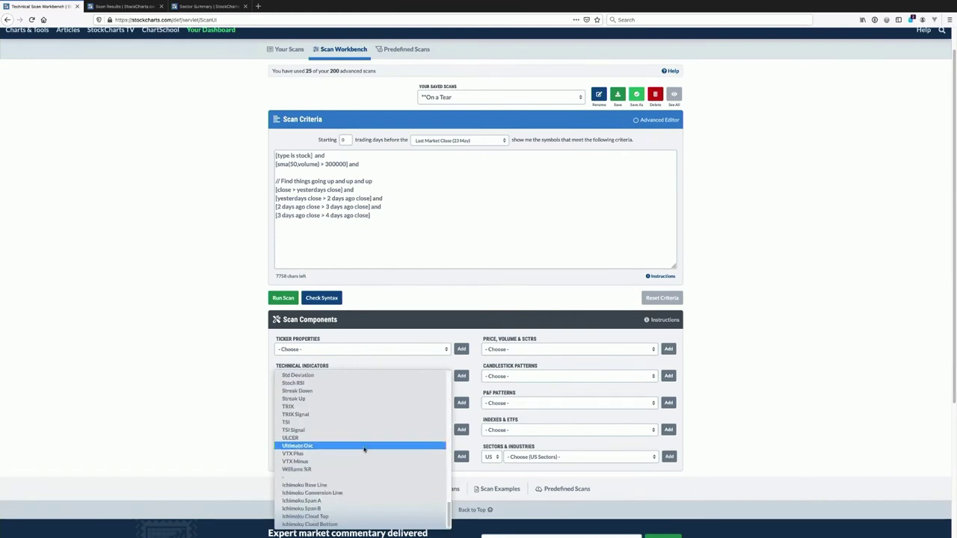
scroll(349, 427, up, 2)
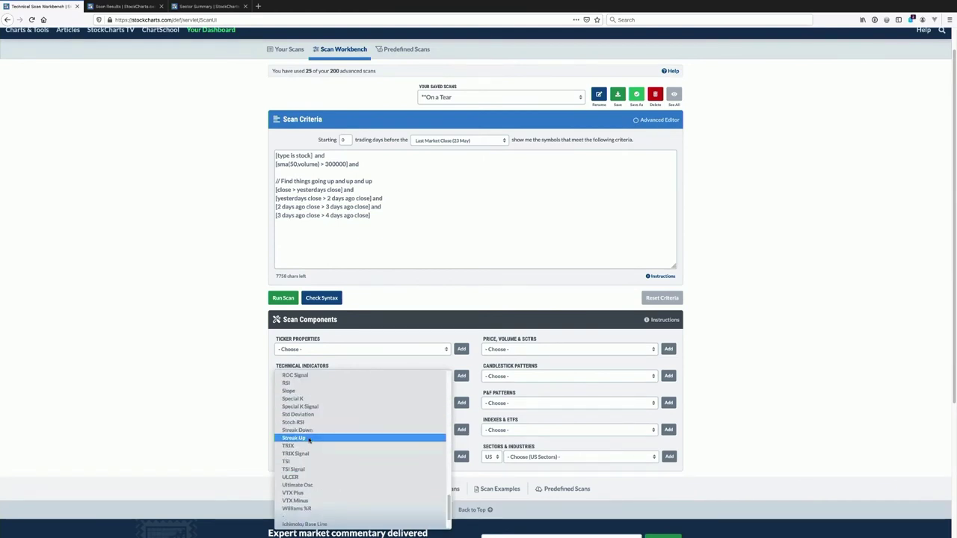
click(309, 438)
click(460, 376)
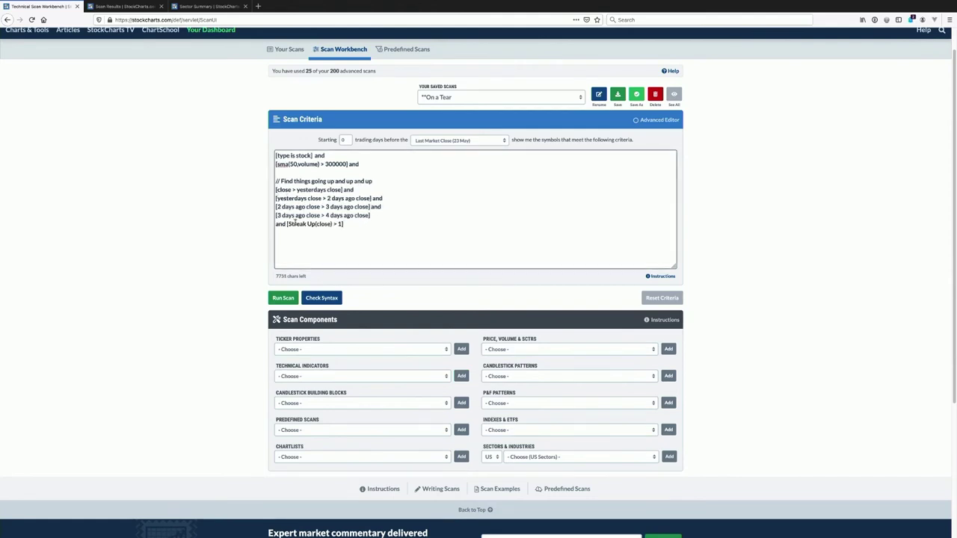
double_click(341, 224)
Comment out the four daily close comparison lines above the Streak Up clause with //
click(276, 189)
text(//)
click(276, 198)
text(//)
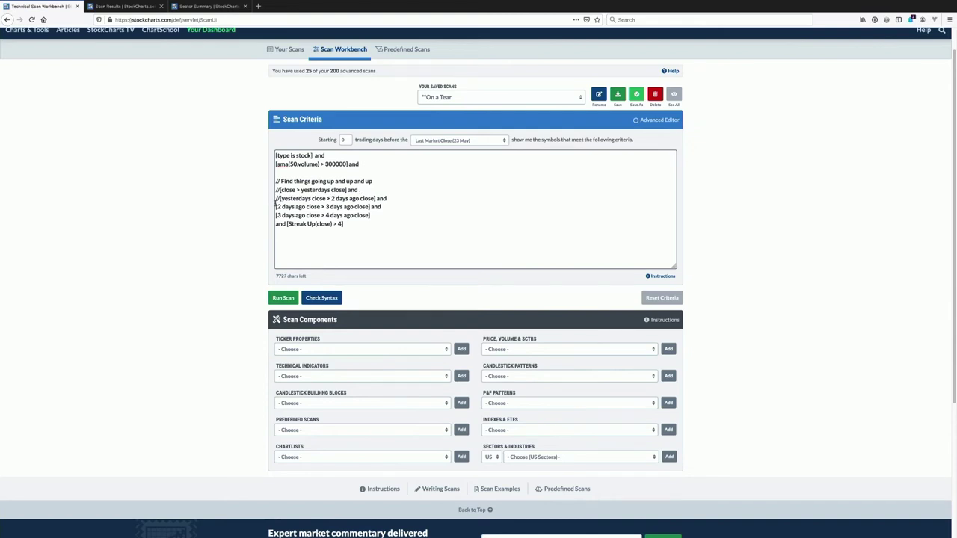
click(276, 207)
text(//)
click(276, 215)
text(//)
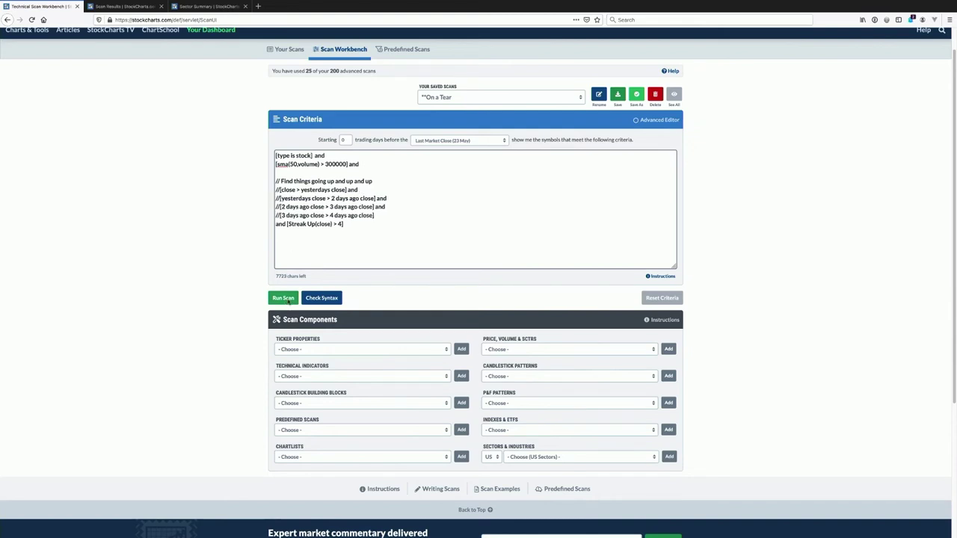
Remove the trailing "and" after the sma(50,volume) > 300000 clause and run the scan
click(283, 298)
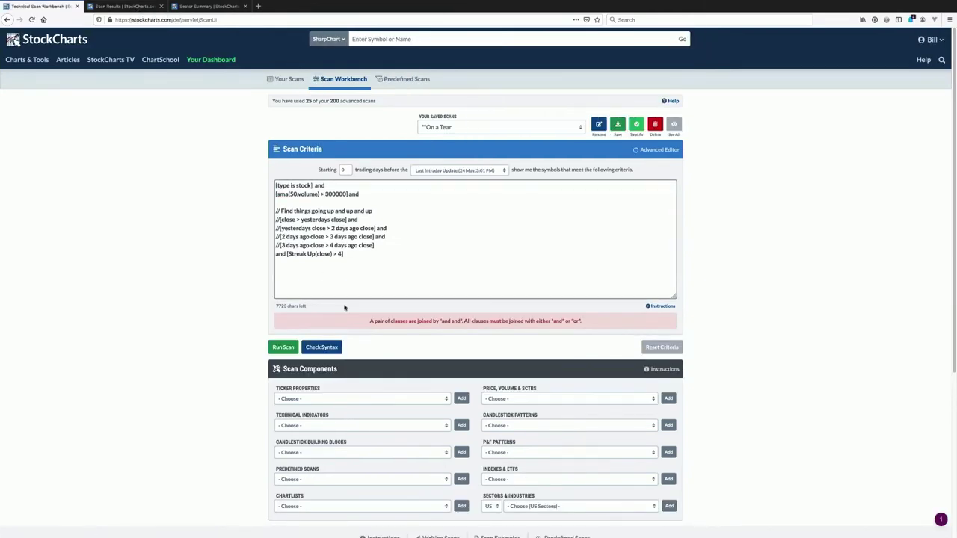
double_click(353, 195)
click(283, 347)
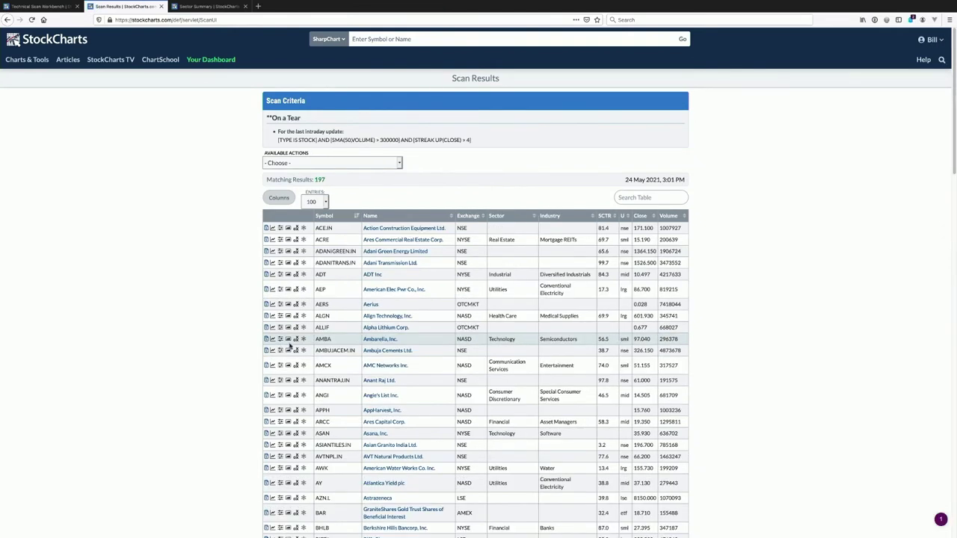
Open the American Elec Pwr Co. chart from the scan results and set its range to 1 Month
click(372, 292)
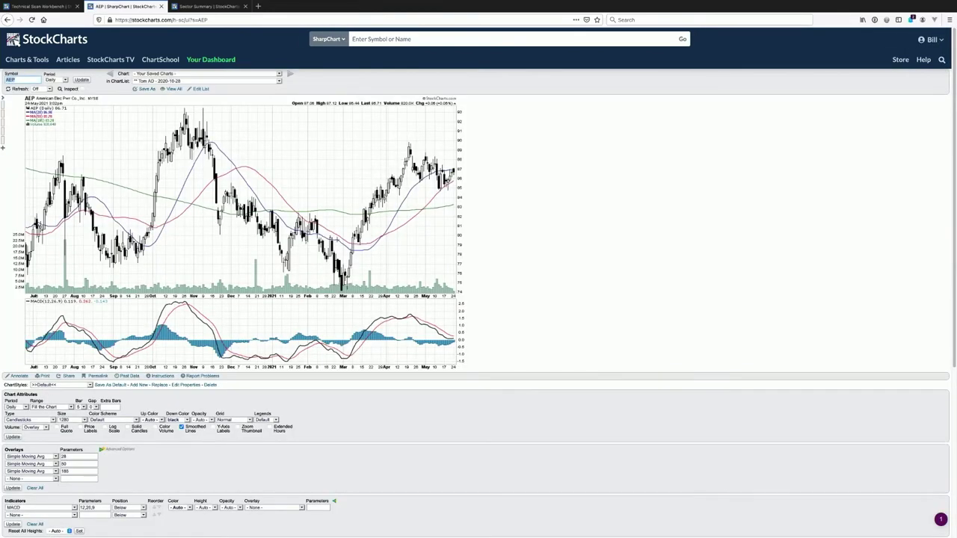
click(45, 407)
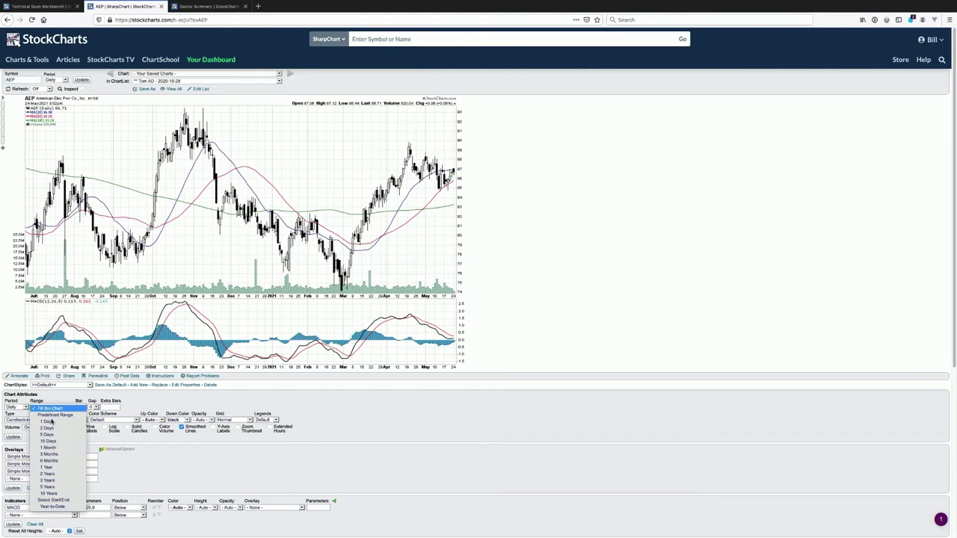
click(58, 448)
click(12, 437)
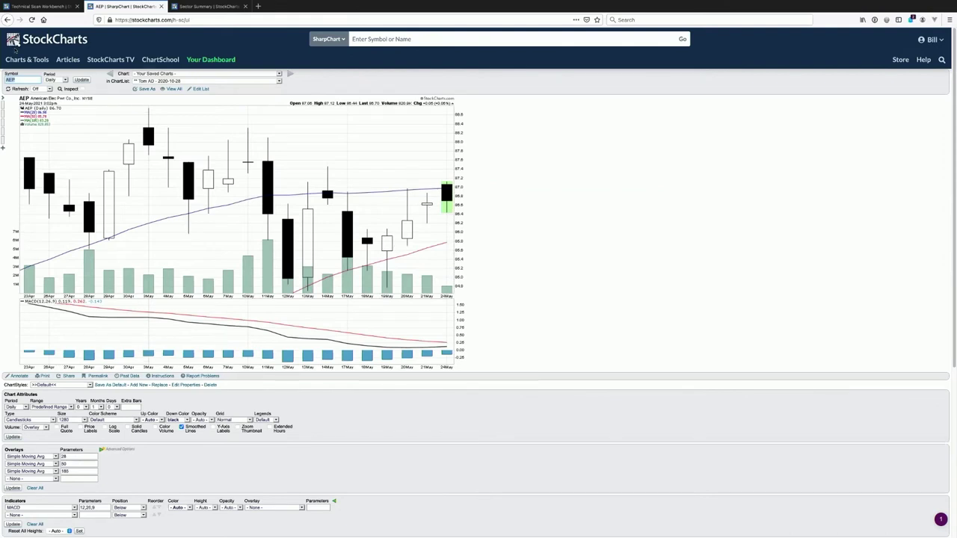
Return to the scan workbench and add the predefined Gap Up scan clause to the end of the criteria
click(24, 7)
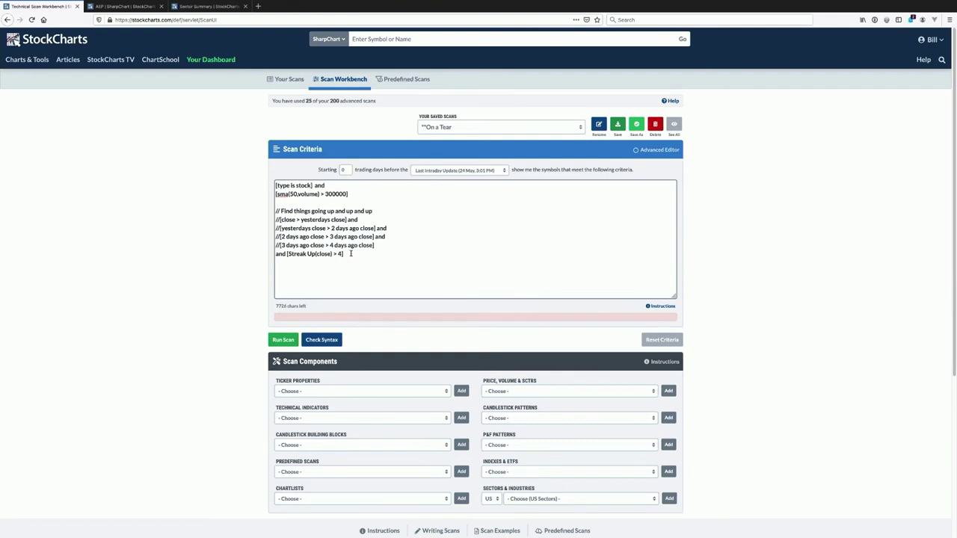
click(329, 472)
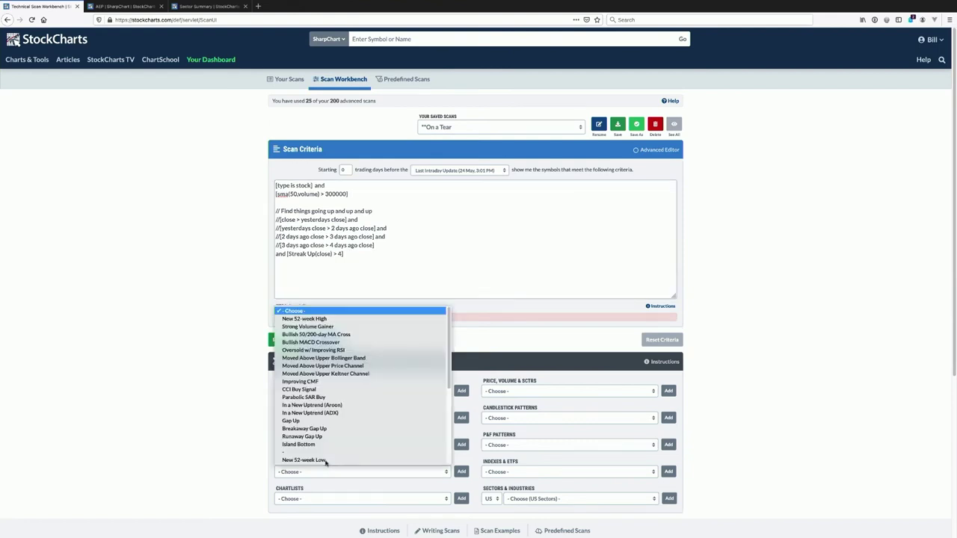
click(329, 421)
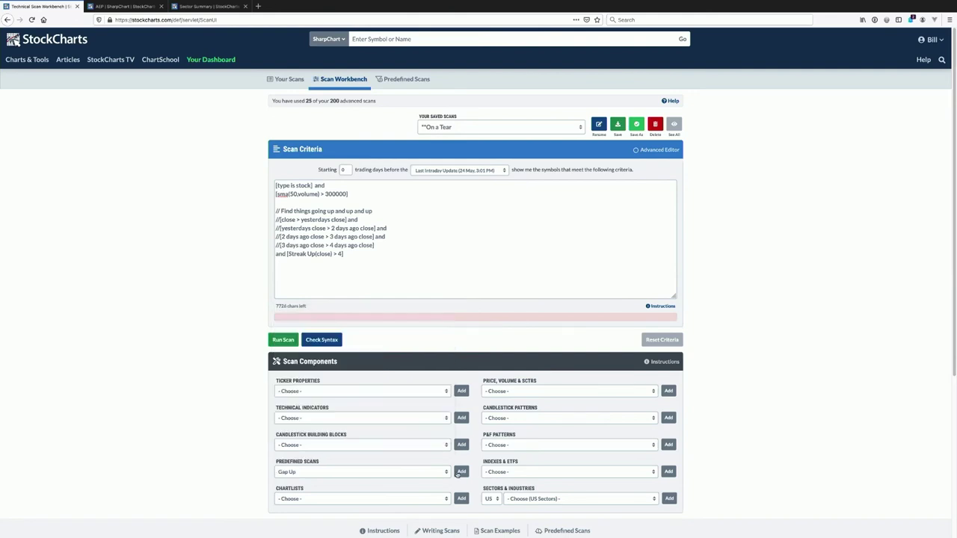
click(462, 472)
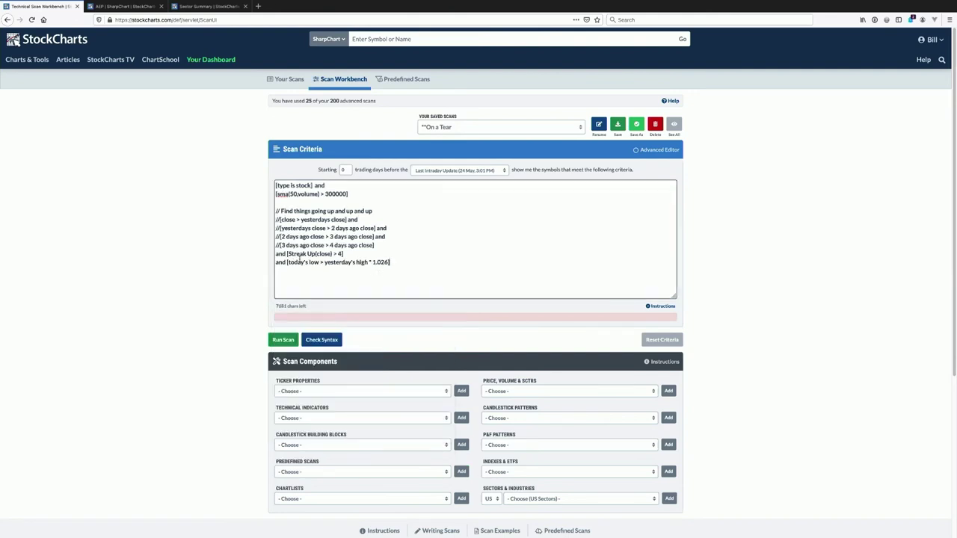
Edit the gap clause to [5 days ago low > 6 day ago high * 1.026] and run the scan
drag(288, 262, 307, 262)
text(5days)
key(BackSpace)
text(s ago)
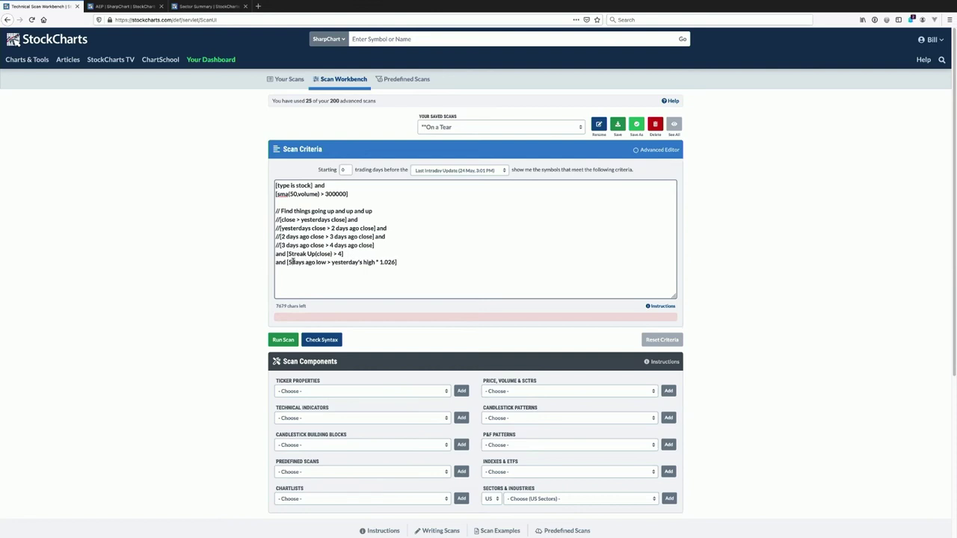
click(292, 262)
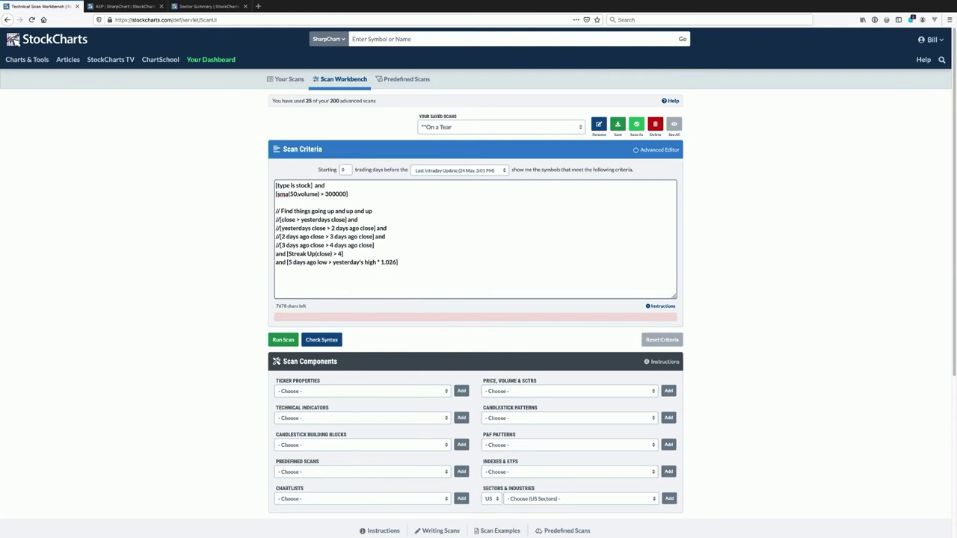
double_click(363, 263)
text(6 day ago)
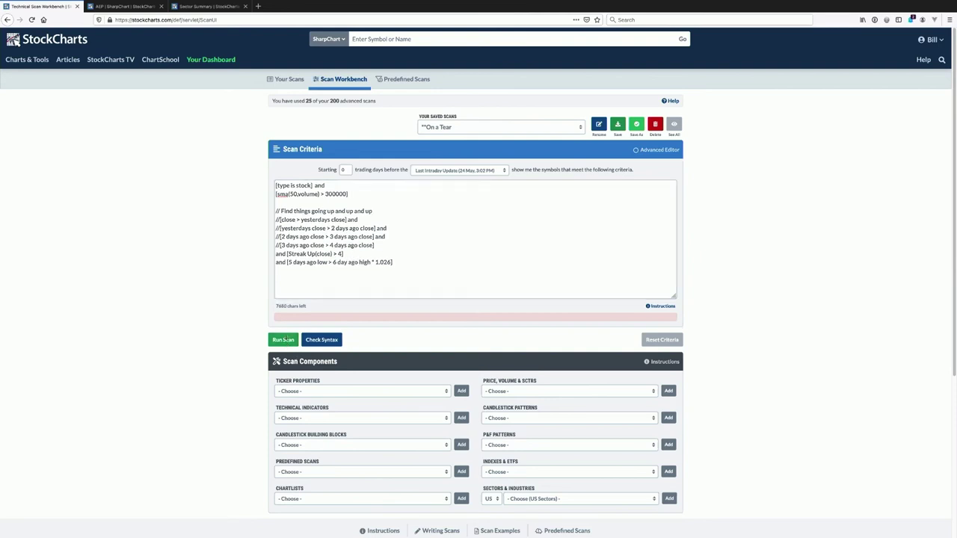
click(284, 341)
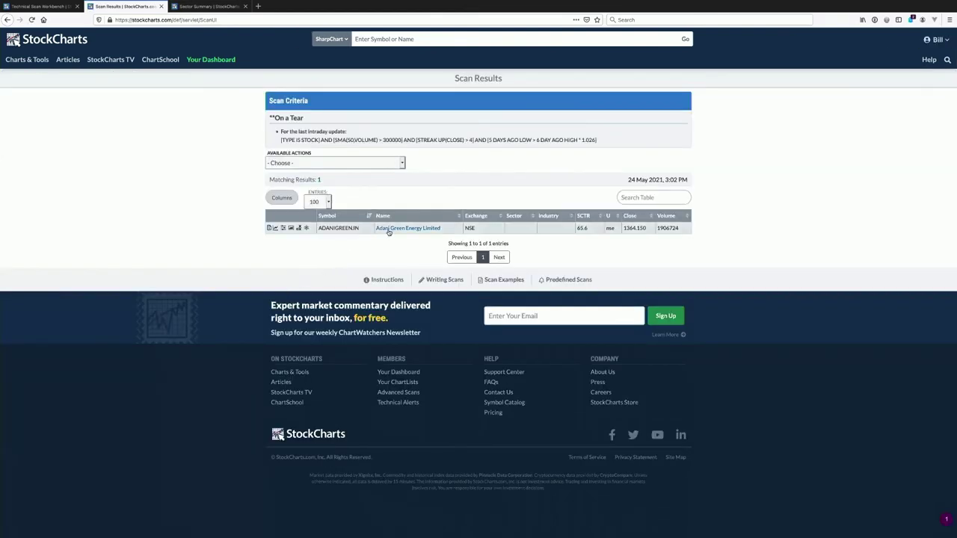
Open the Adani Green Energy Limited chart from the scan results and set its range to 1 Month
click(389, 229)
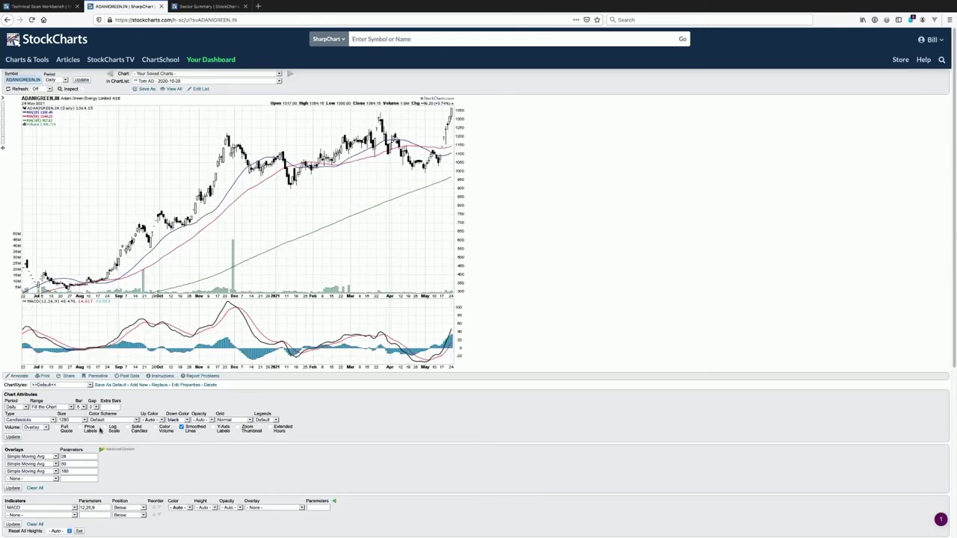
click(47, 407)
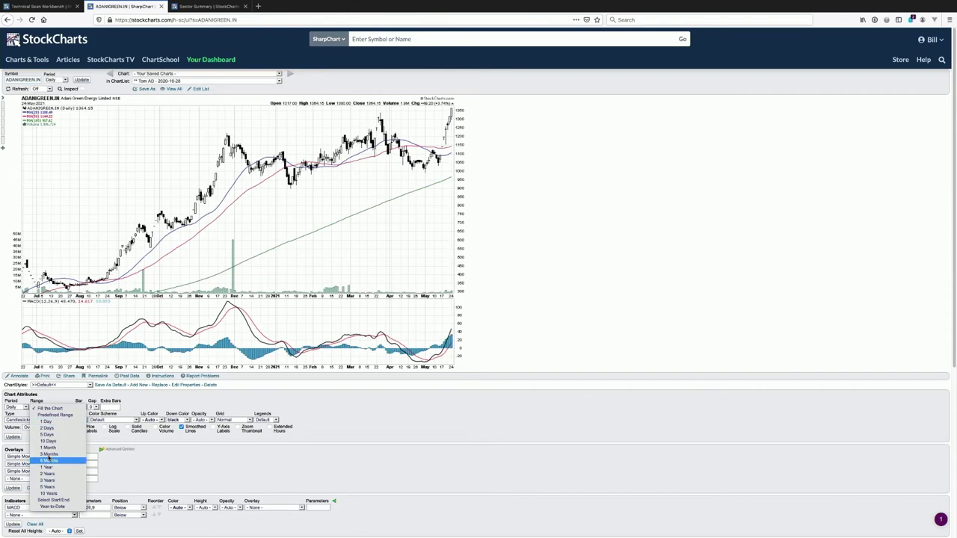
key(Return)
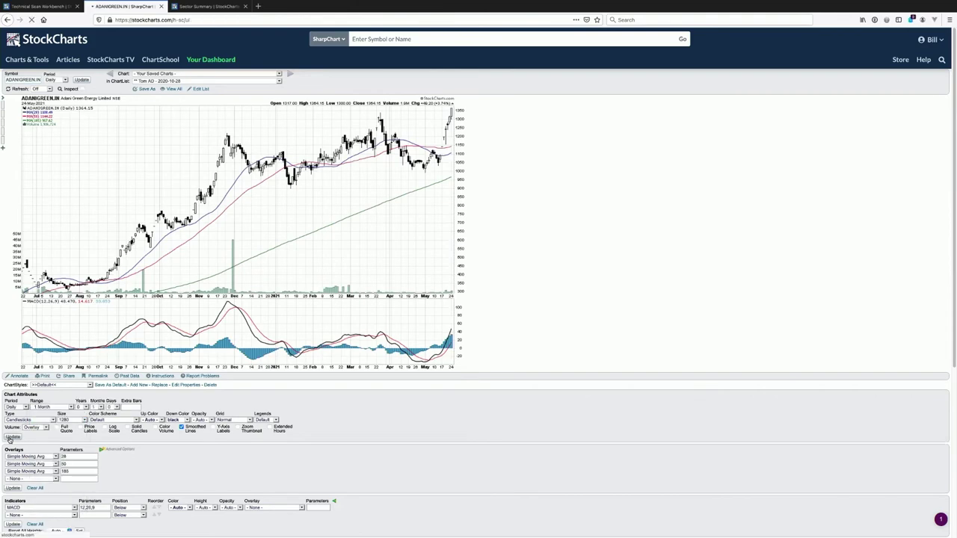
click(13, 437)
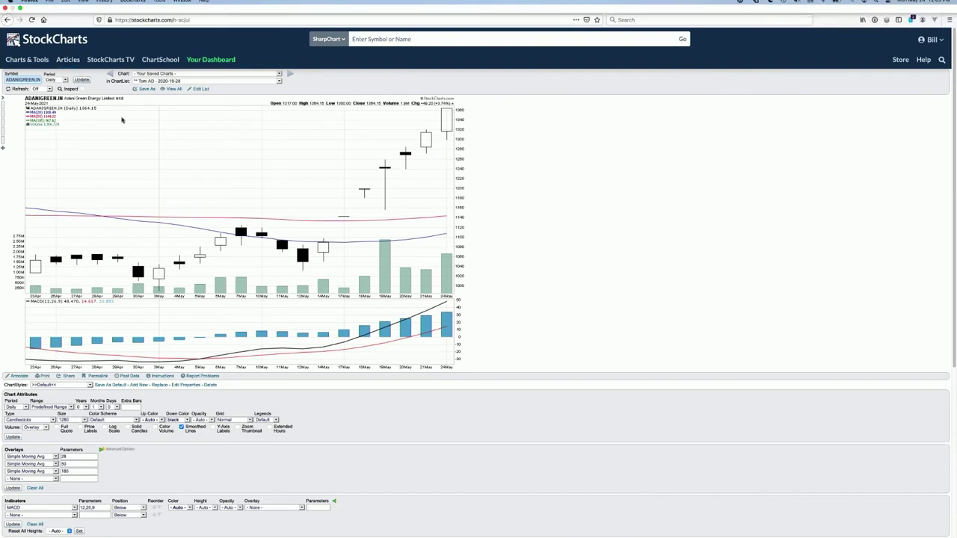
Return to the scan workbench, set the Streak Up threshold above 6 and run the scan to view its results
click(60, 7)
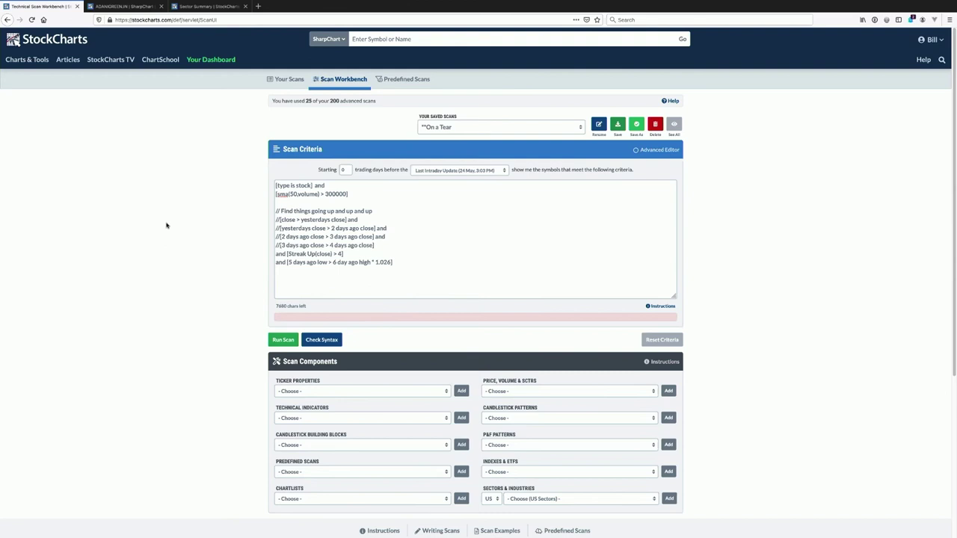
click(364, 254)
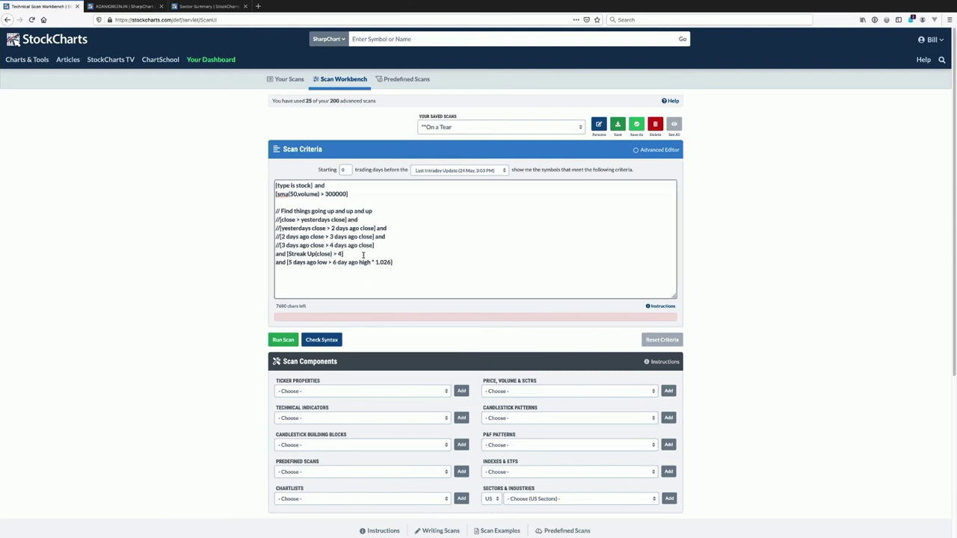
double_click(340, 254)
text(3)
text(7)
double_click(340, 254)
text(6)
click(290, 340)
key(ctrl+Tab)
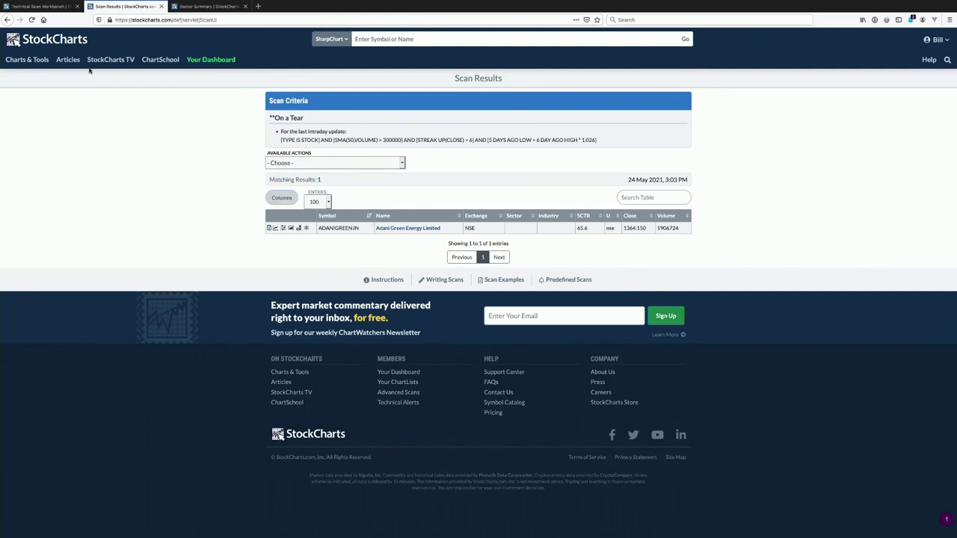
Return to the scan workbench and add the Count Up technical indicator clause to the end of the criteria
click(44, 7)
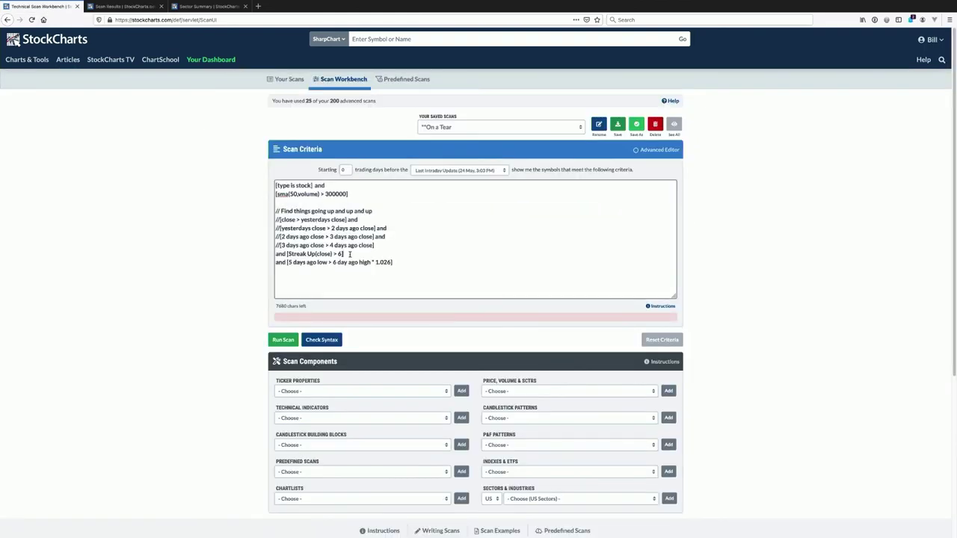
drag(349, 254, 258, 254)
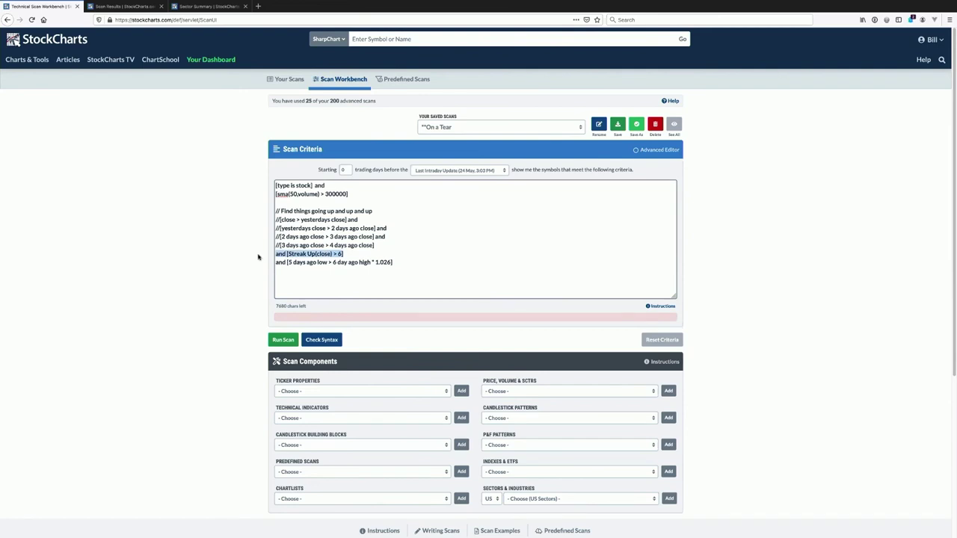
click(363, 261)
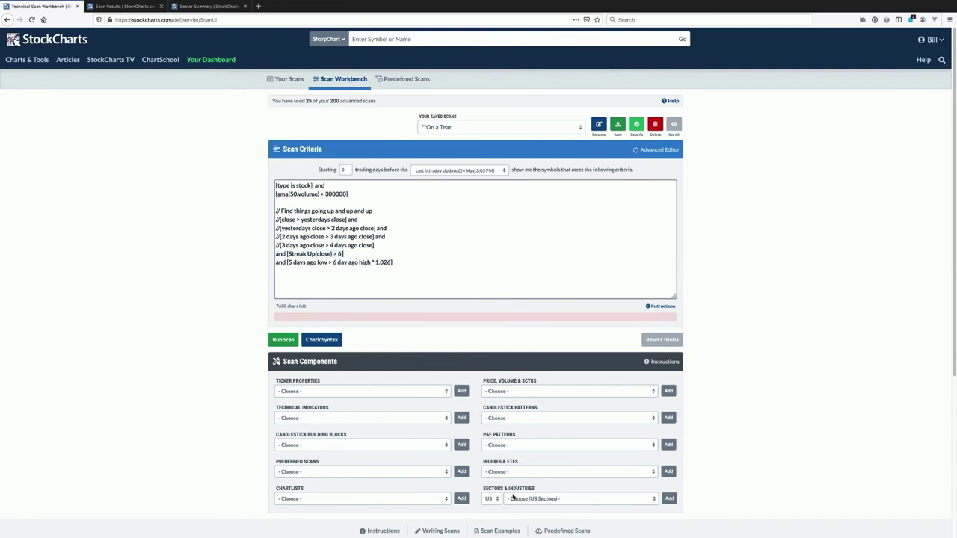
click(423, 413)
scroll(394, 384, down, 5)
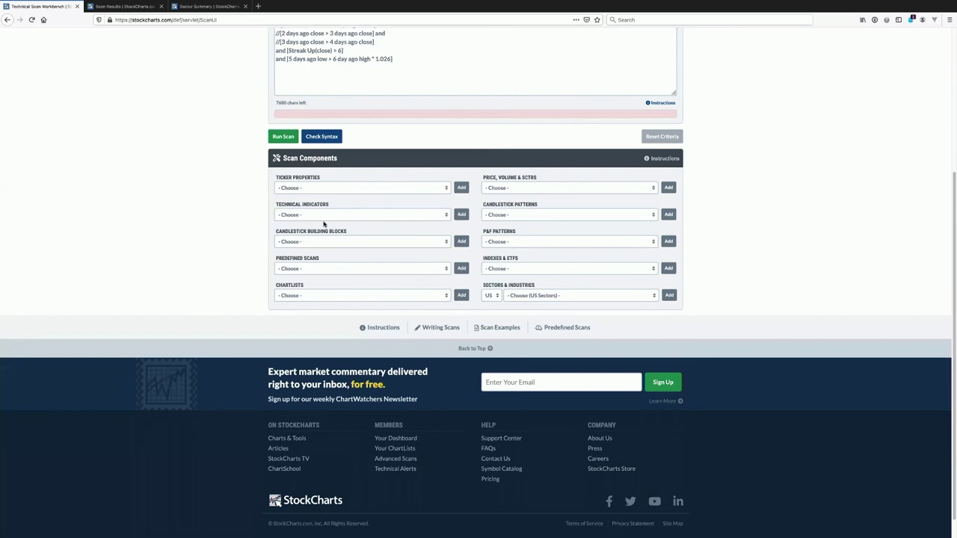
click(323, 218)
scroll(329, 321, down, 5)
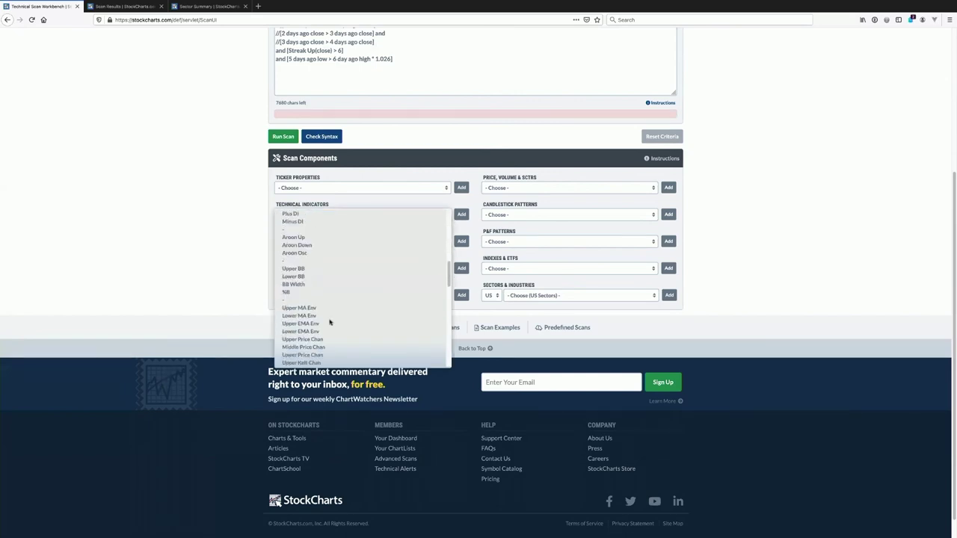
scroll(329, 321, up, 4)
scroll(311, 312, down, 1)
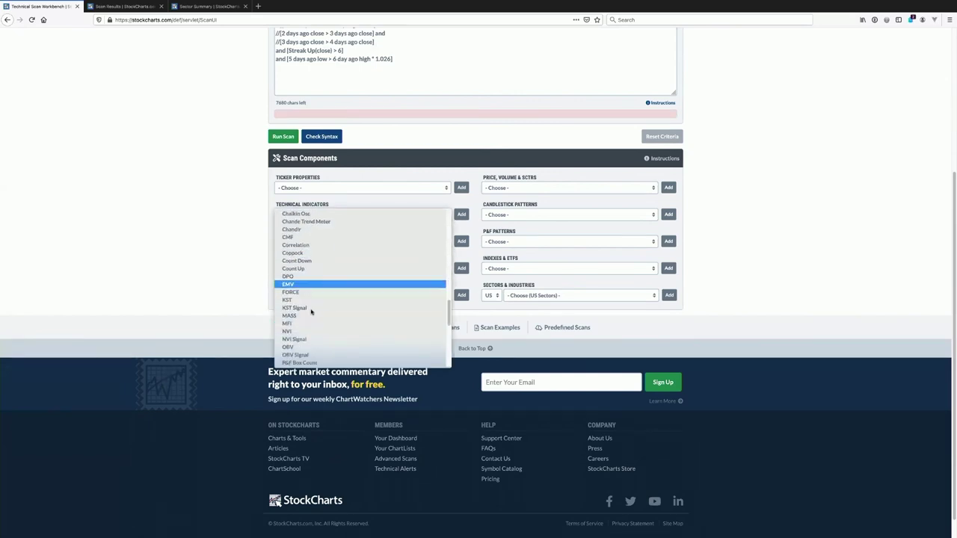
click(297, 269)
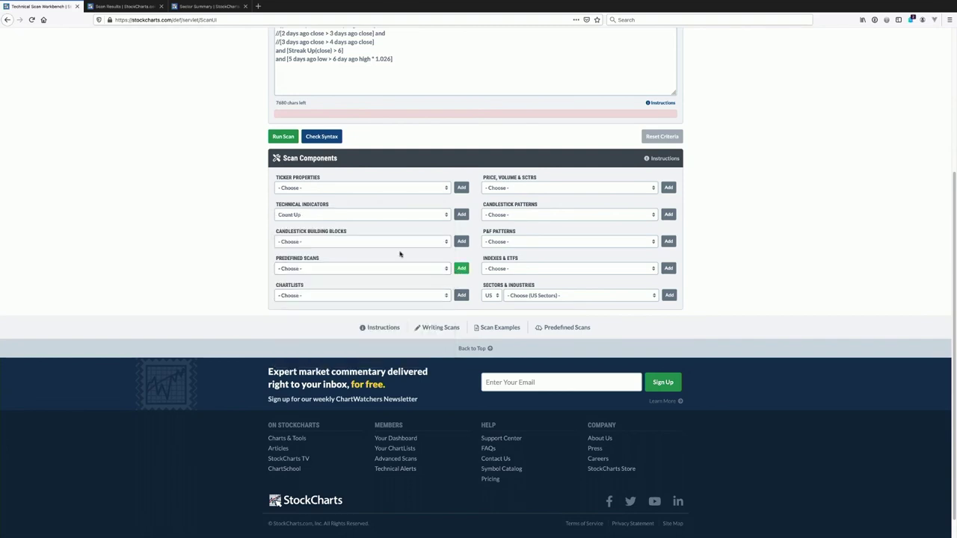
scroll(446, 359, up, 3)
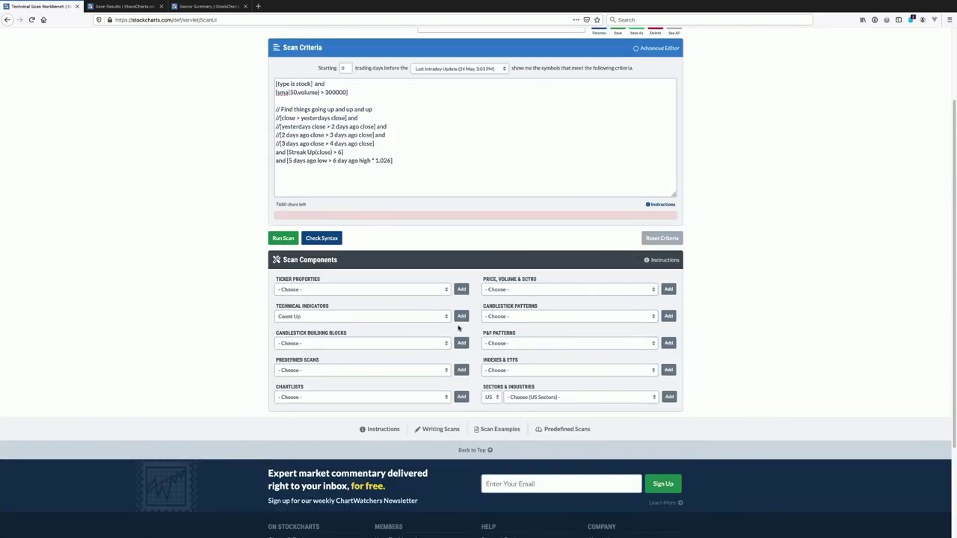
click(460, 316)
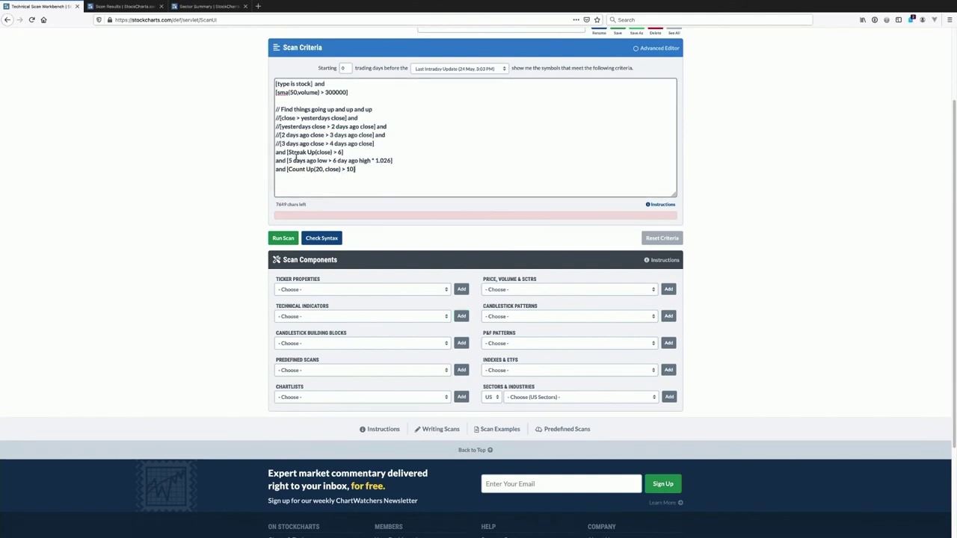
Set the Count Up clause to a period of 6 and a threshold above 4
double_click(338, 151)
text(6)
text(6)
double_click(347, 169)
text(4)
Comment out the Streak Up line with // and run the scan
click(274, 152)
text(//)
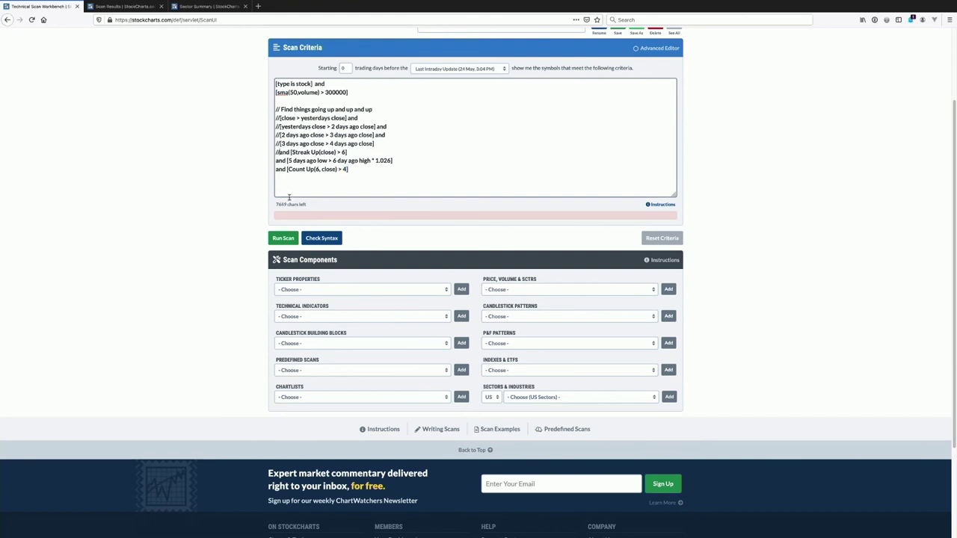
click(282, 239)
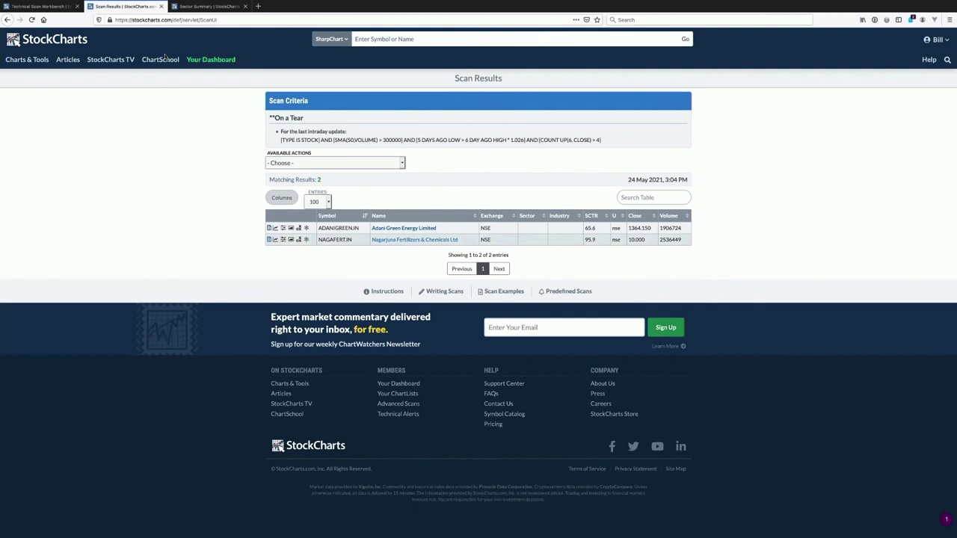
Return to the scan workbench and comment out the 5 days ago gap clause with //
click(45, 6)
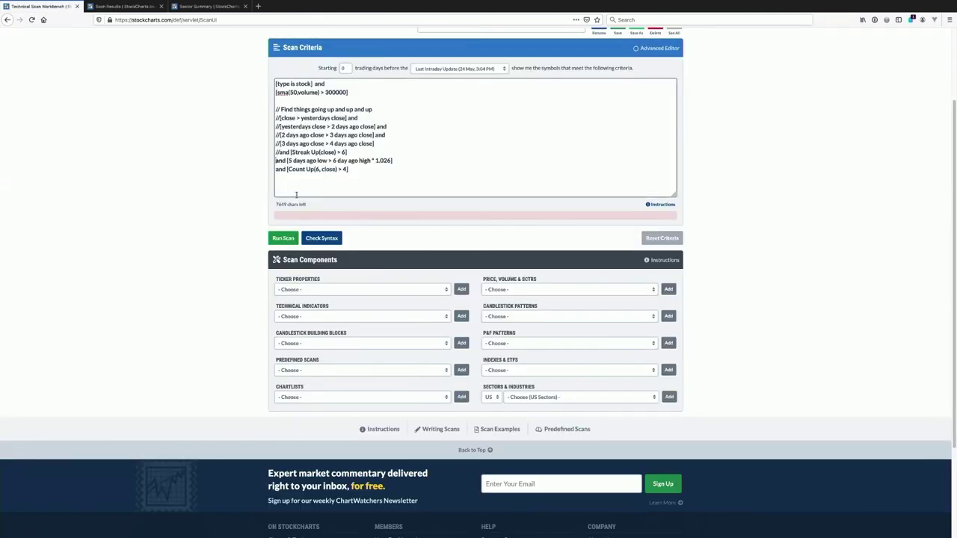
click(275, 160)
text(//)
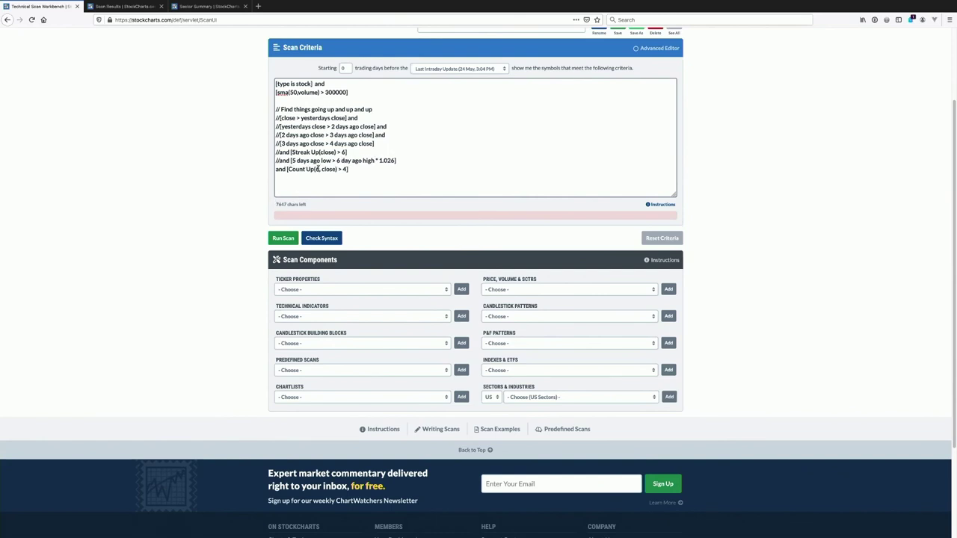
Set the Count Up clause to a period of 10 and a threshold above 8, and run the scan
click(320, 169)
key(BackSpace)
text(10)
double_click(347, 170)
text(8)
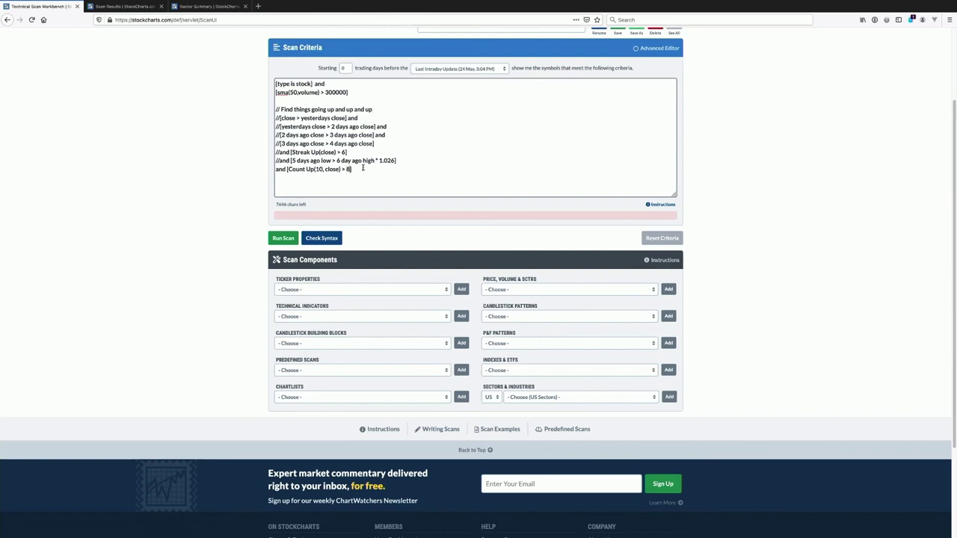
click(281, 239)
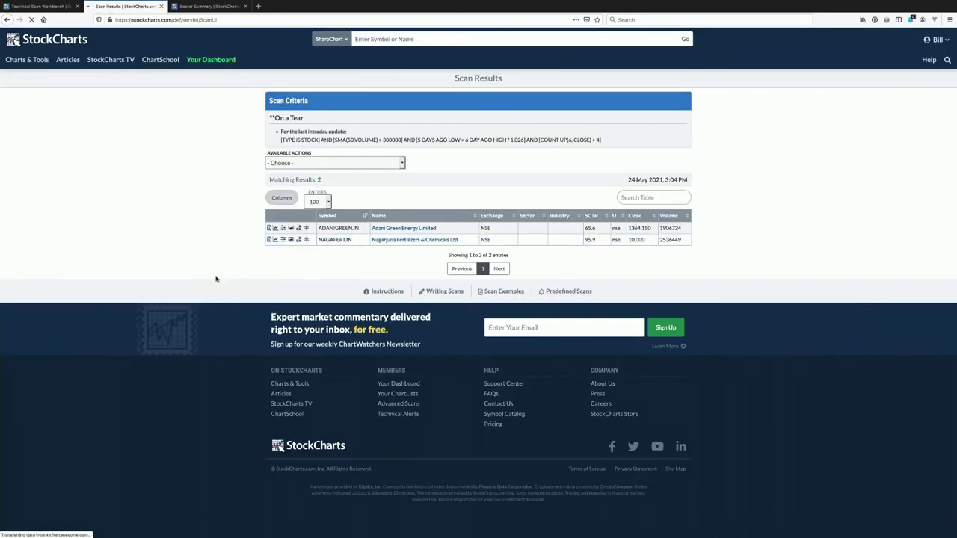
Open the Entasis Therapeutics (ETTX) chart from the scan results and set its range to 1 month
scroll(399, 329, down, 2)
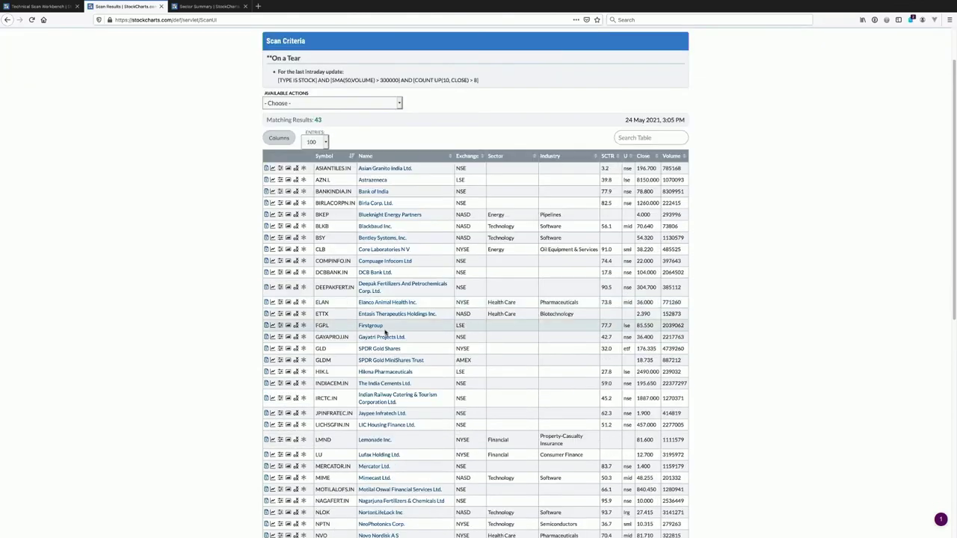
click(377, 315)
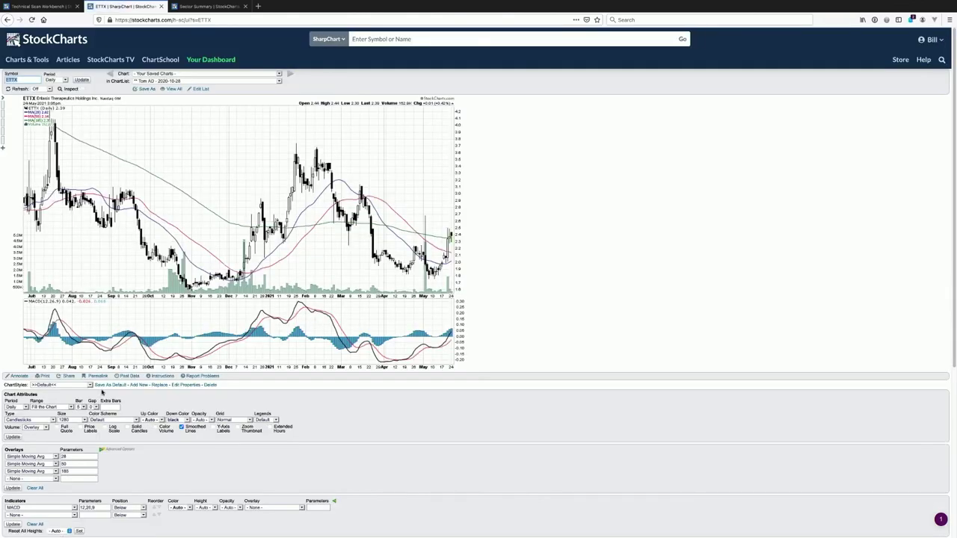
click(56, 387)
click(56, 387)
click(48, 407)
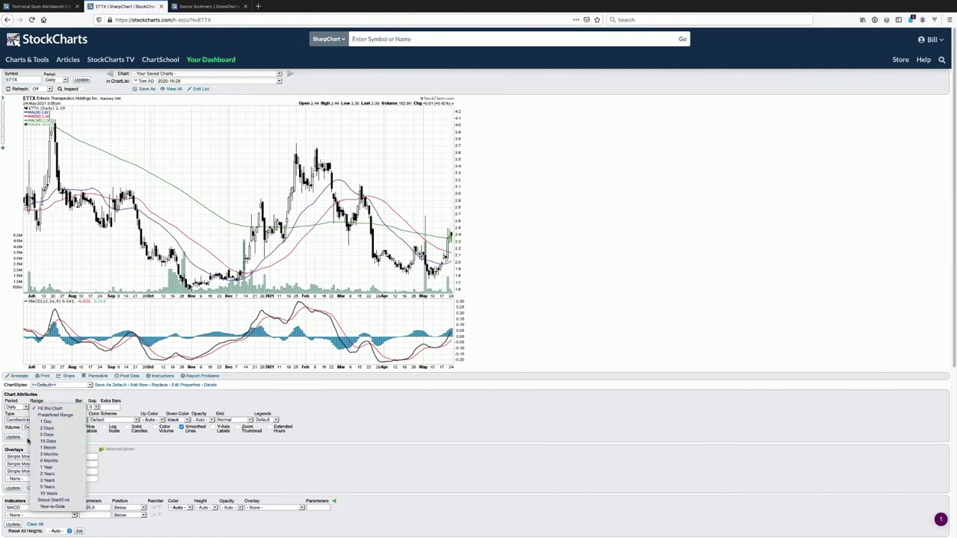
click(47, 447)
click(15, 438)
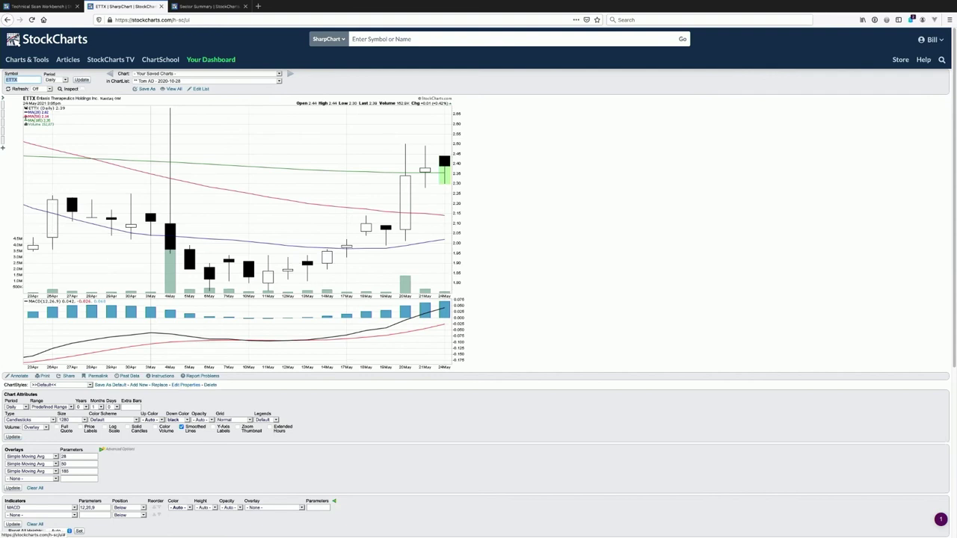
Return to the scan workbench and select the word close in the Count Up clause
click(30, 6)
scroll(349, 199, up, 1)
double_click(332, 192)
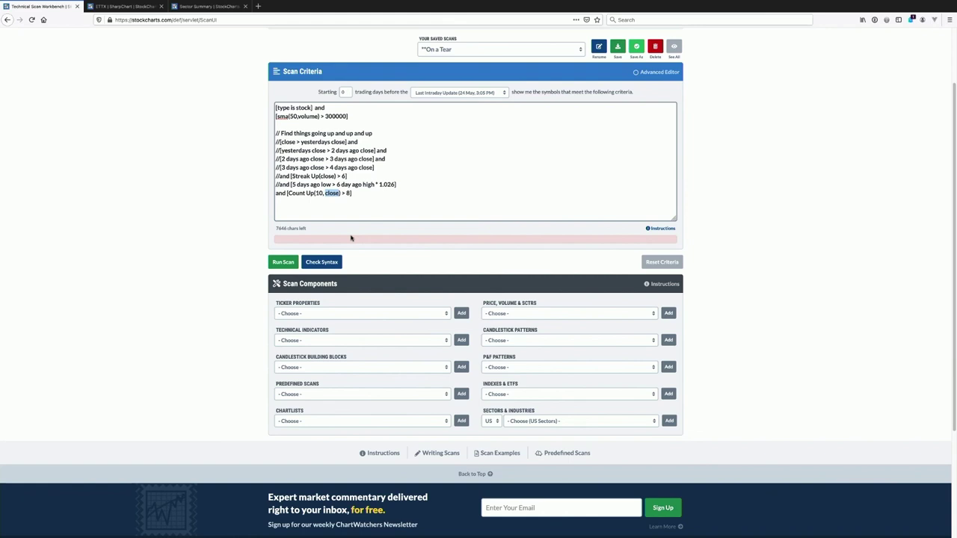
scroll(344, 232, up, 2)
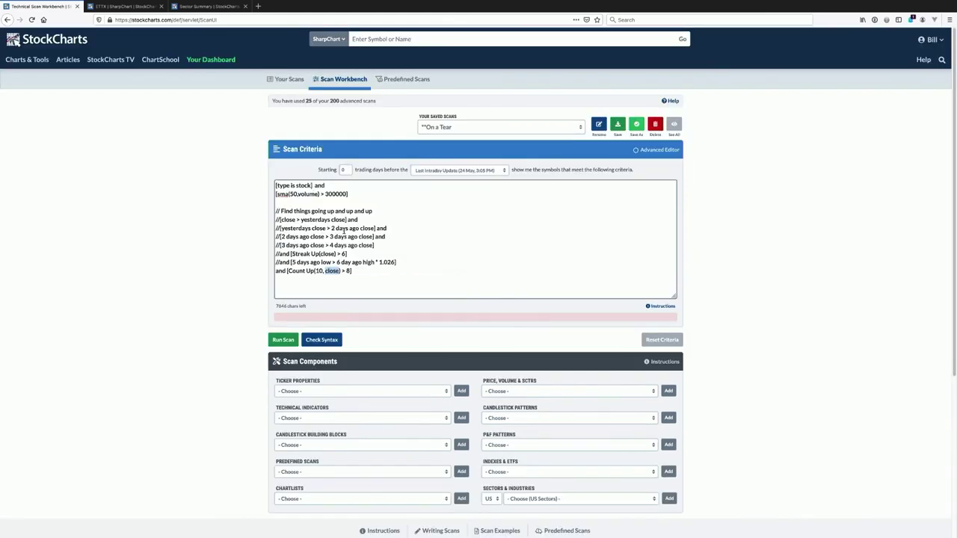